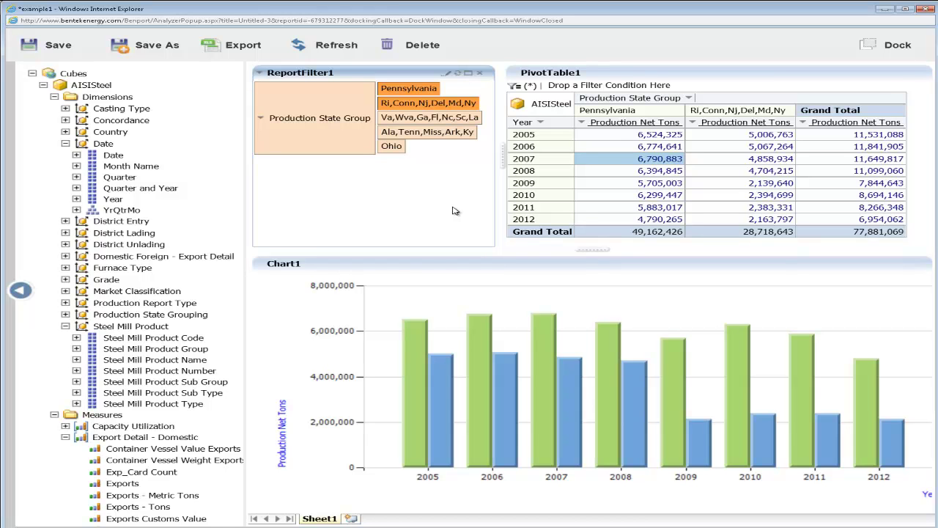
Step: Add a new sheet containing an empty pivot table
left_click(498, 208)
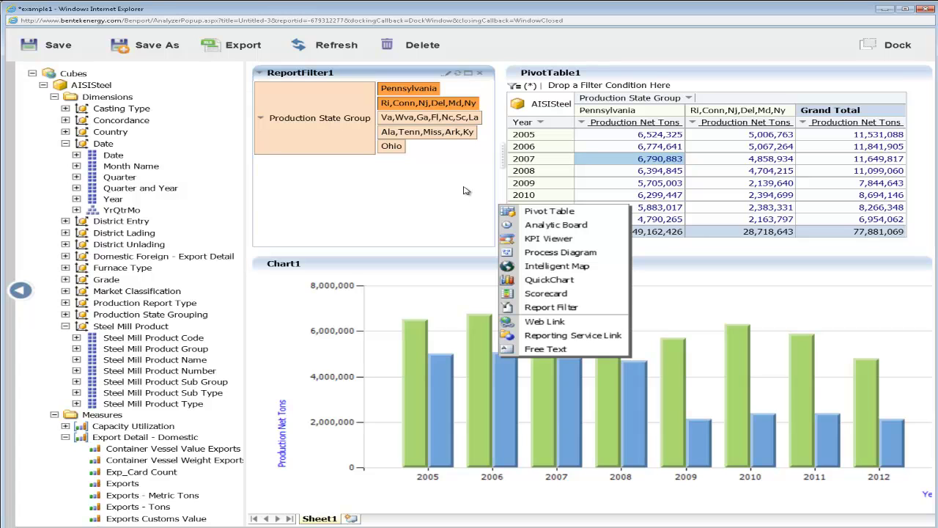
left_click(412, 202)
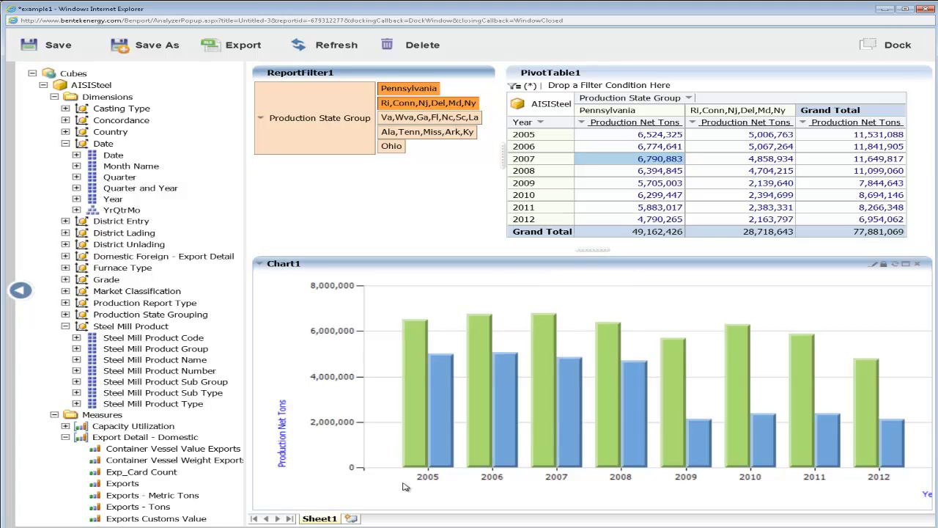
left_click(354, 520)
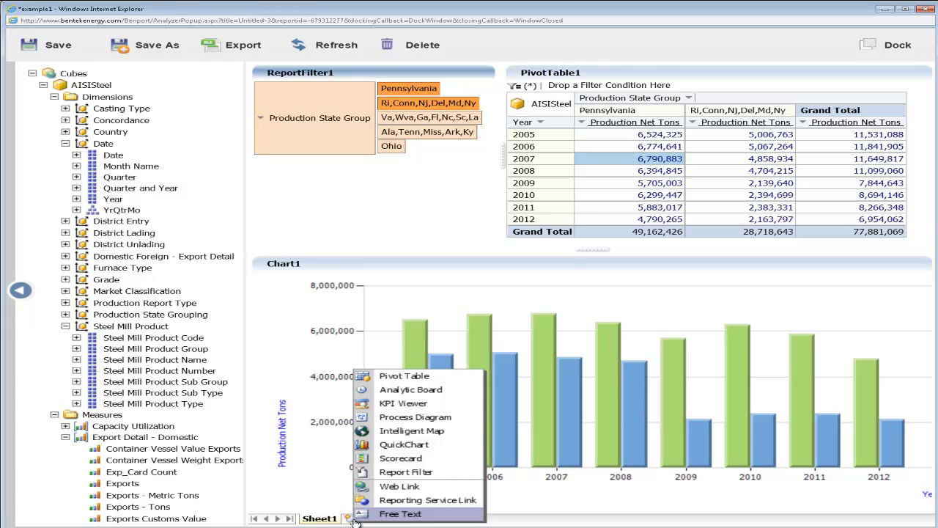
left_click(401, 377)
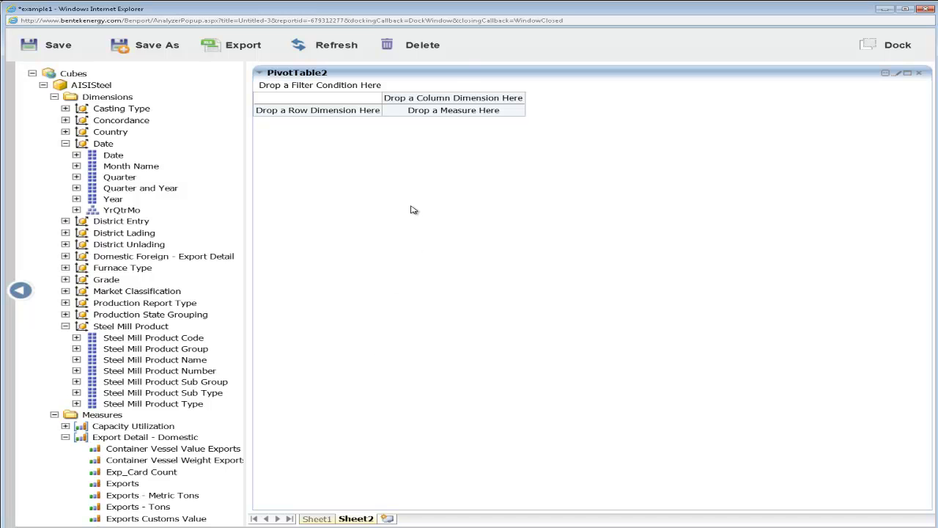
Step: Insert a report filter above the new pivot table and shrink the filter pane to enlarge the table area
left_click(462, 67)
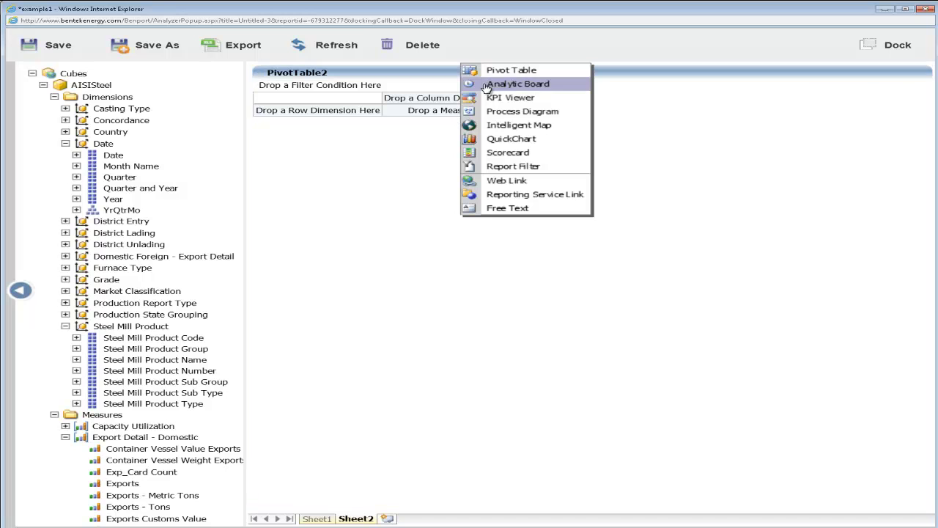
left_click(514, 167)
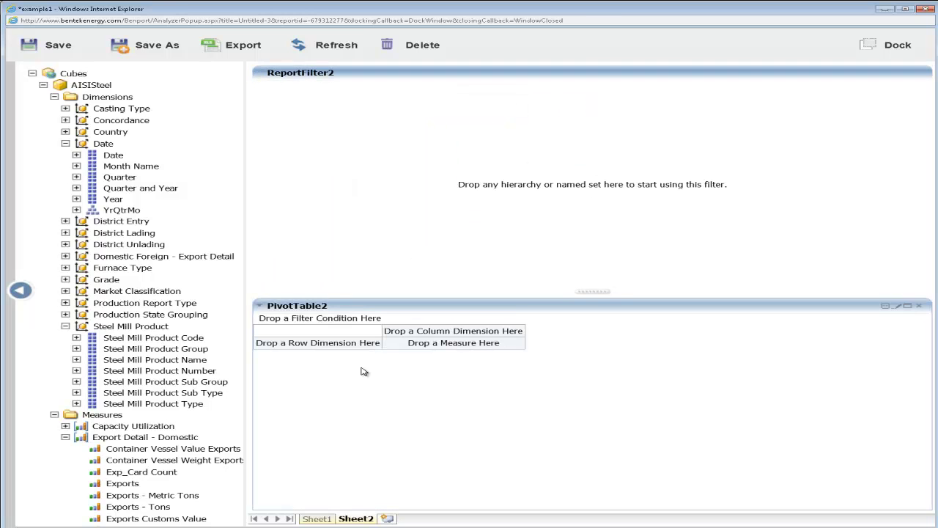
left_click_drag(605, 293, 588, 220)
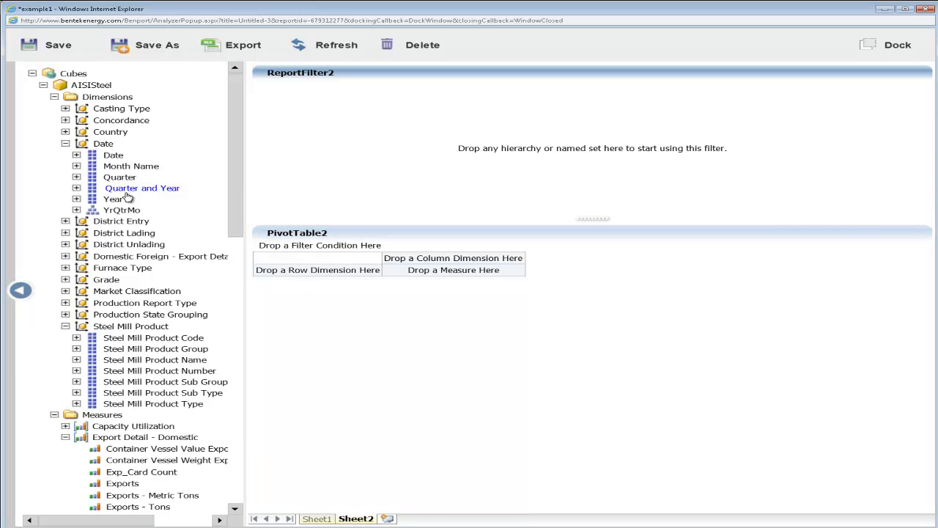
Step: Add the measures Net Shipments, Imports - Tons and Exports - Tons to the pivot table
left_click_drag(233, 178, 233, 379)
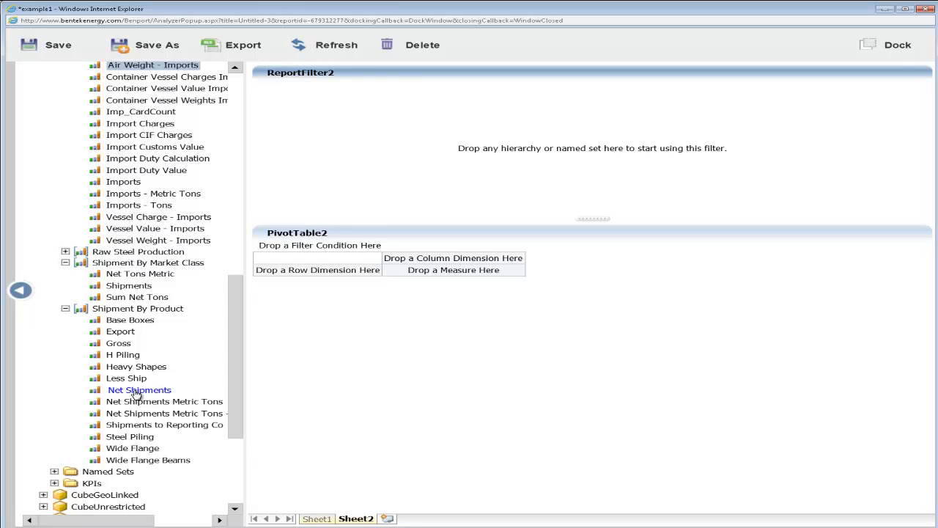
left_click_drag(136, 289, 450, 345)
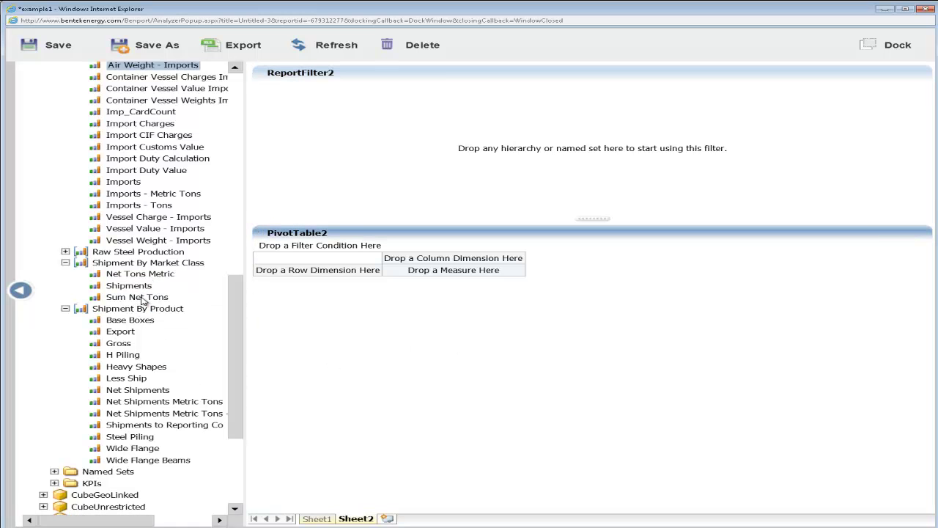
right_click(117, 390)
left_click(212, 398)
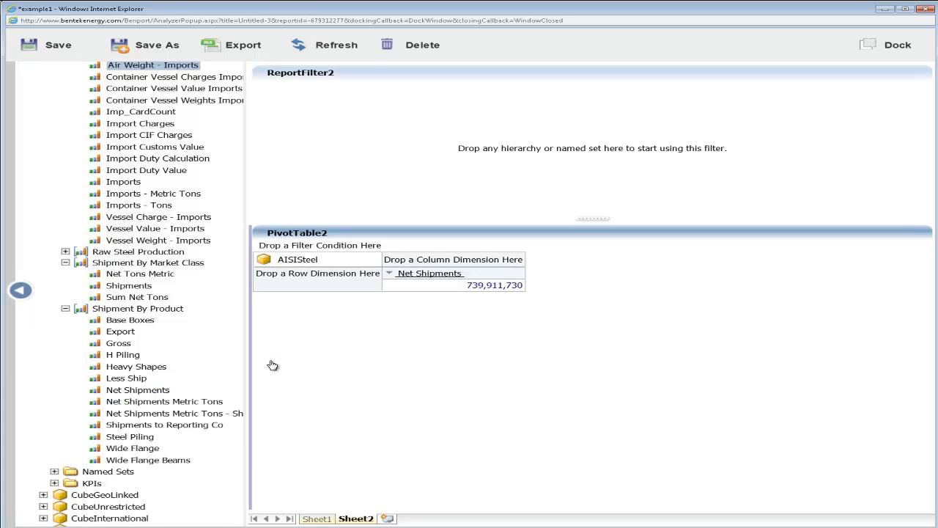
right_click(132, 206)
left_click(146, 211)
left_click_drag(239, 306, 243, 224)
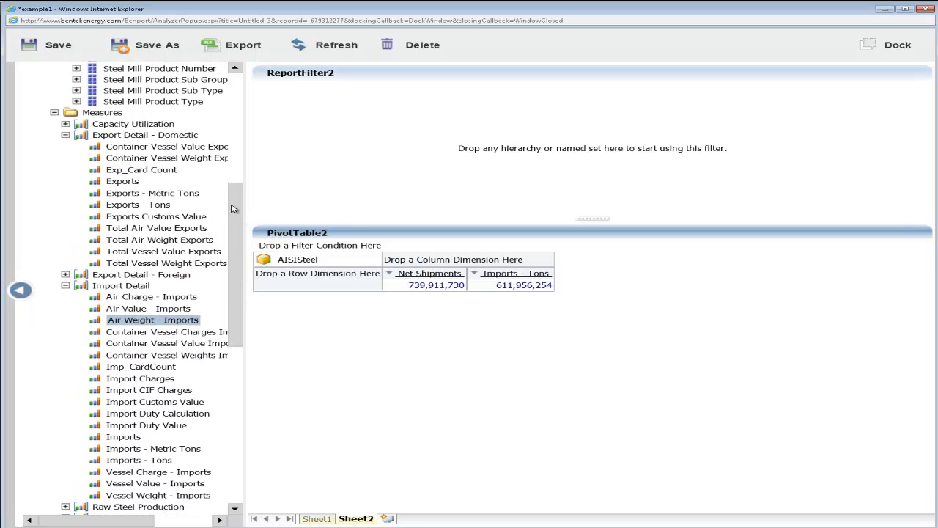
right_click(165, 205)
left_click(225, 212)
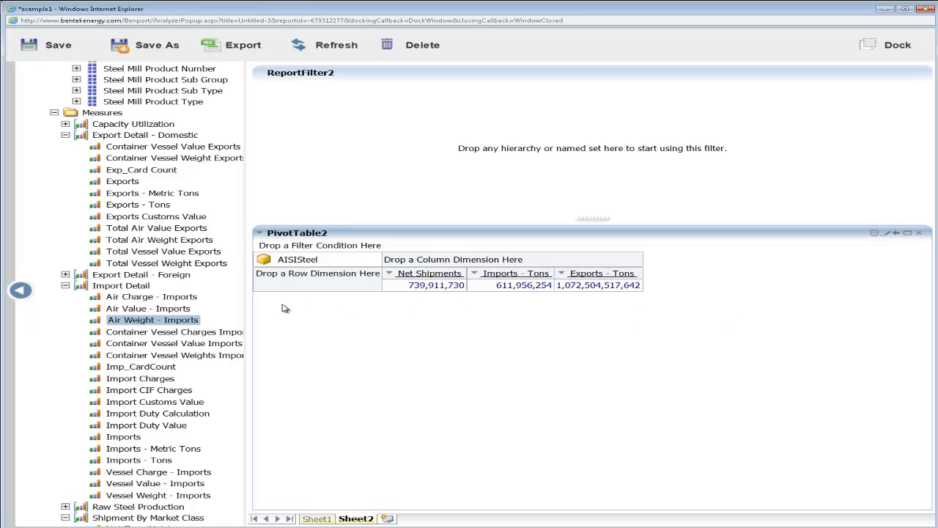
Step: Add the Year dimension to the report filter and include all individual years under All as its members
left_click_drag(229, 222, 236, 108)
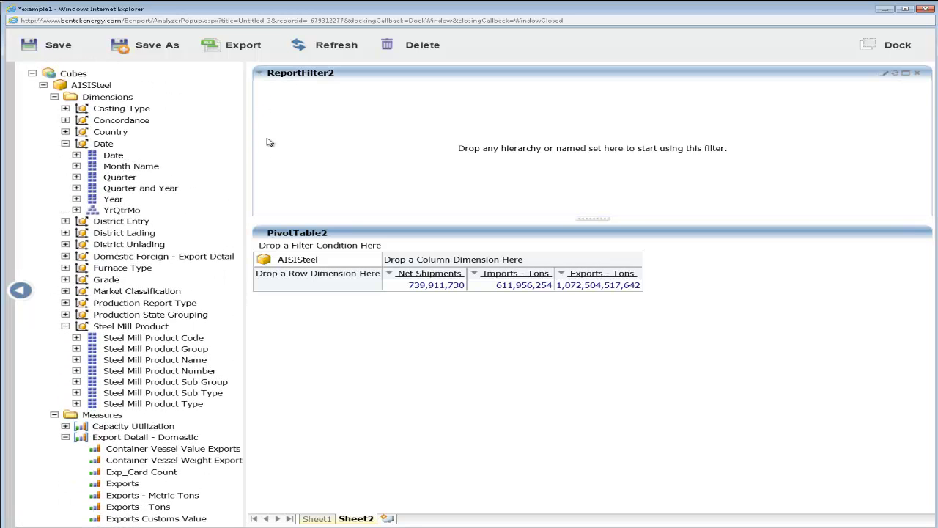
left_click_drag(115, 201, 379, 157)
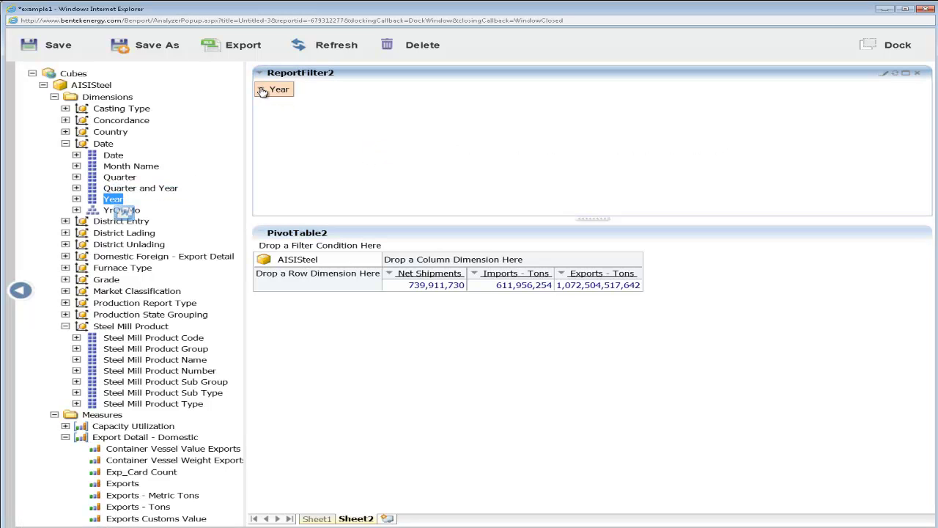
left_click(263, 91)
left_click(328, 95)
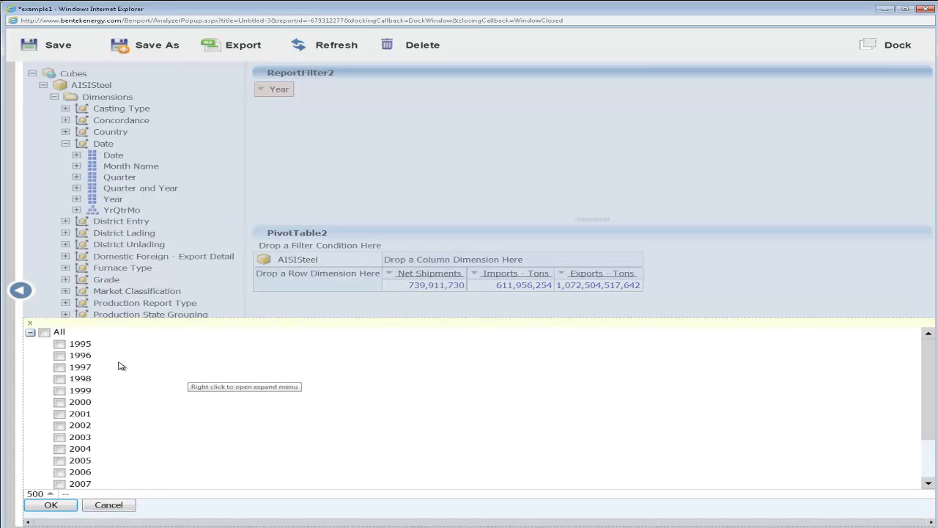
right_click(60, 334)
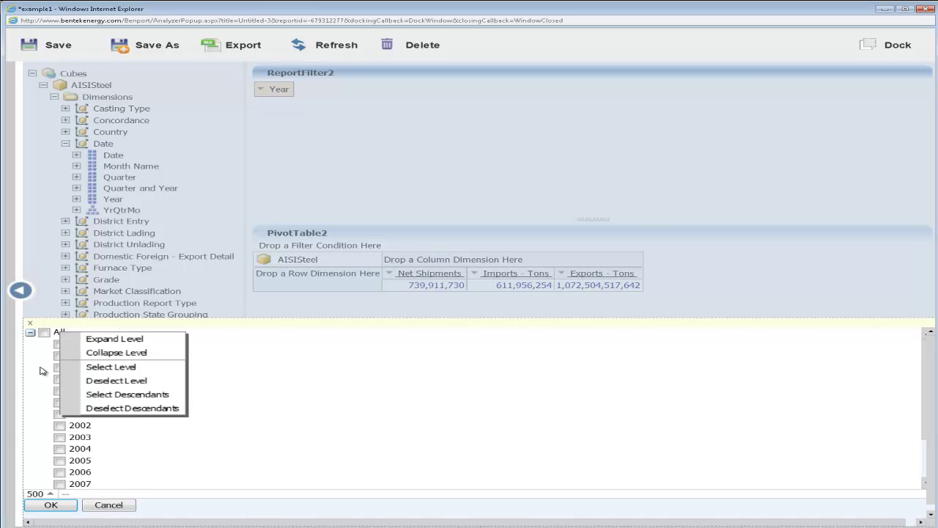
left_click(110, 398)
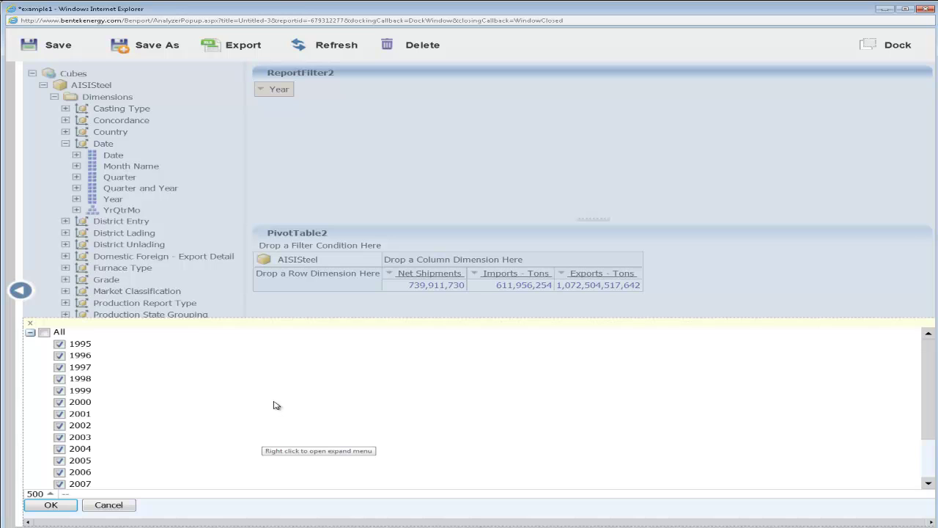
scroll(924, 382, "down", 3)
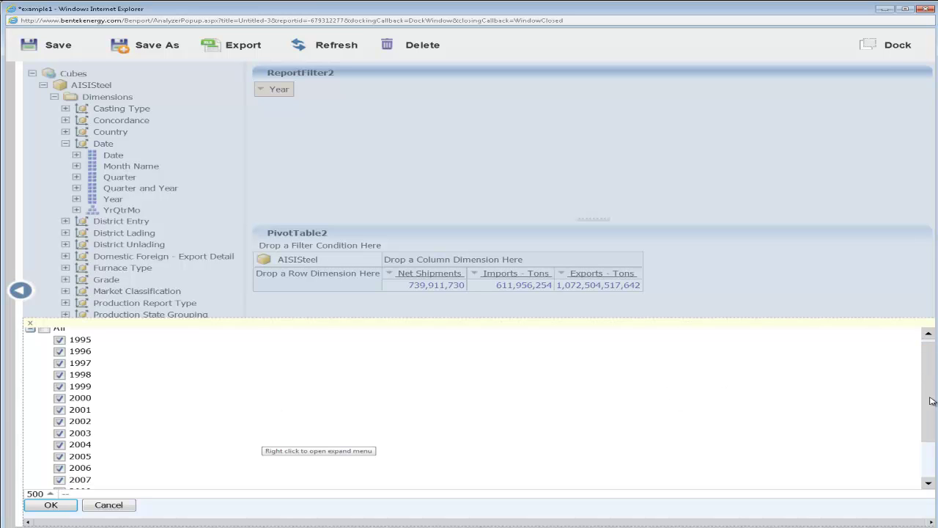
left_click(53, 505)
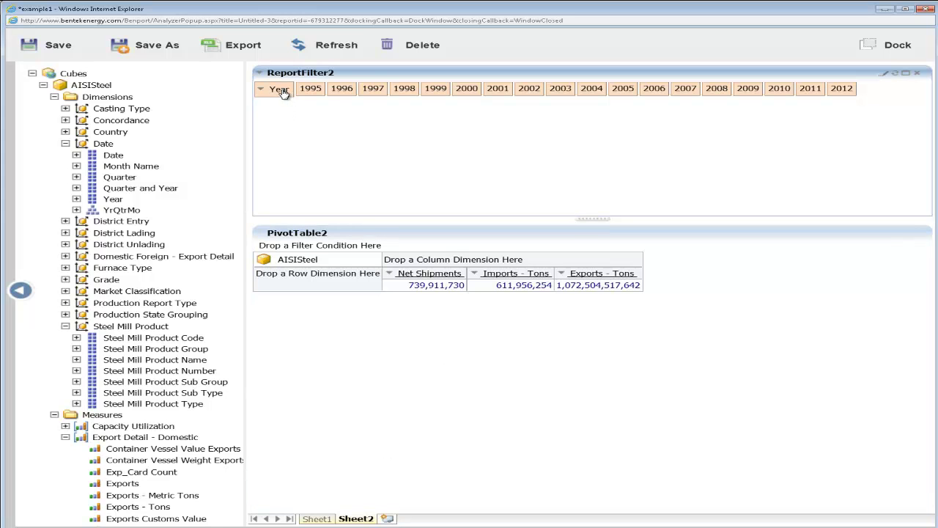
Step: Allow multiple member selection in the Year filter and select the years 2008 through 2012
left_click(283, 92)
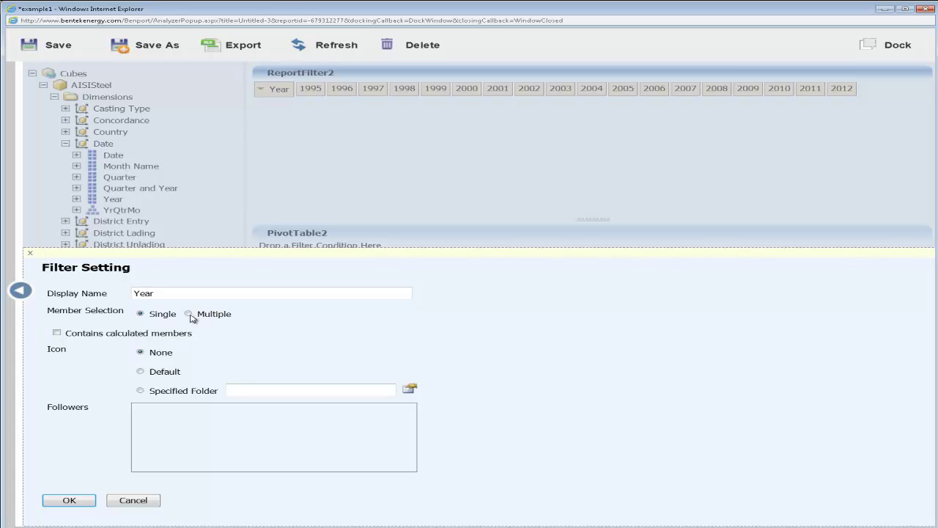
left_click(79, 499)
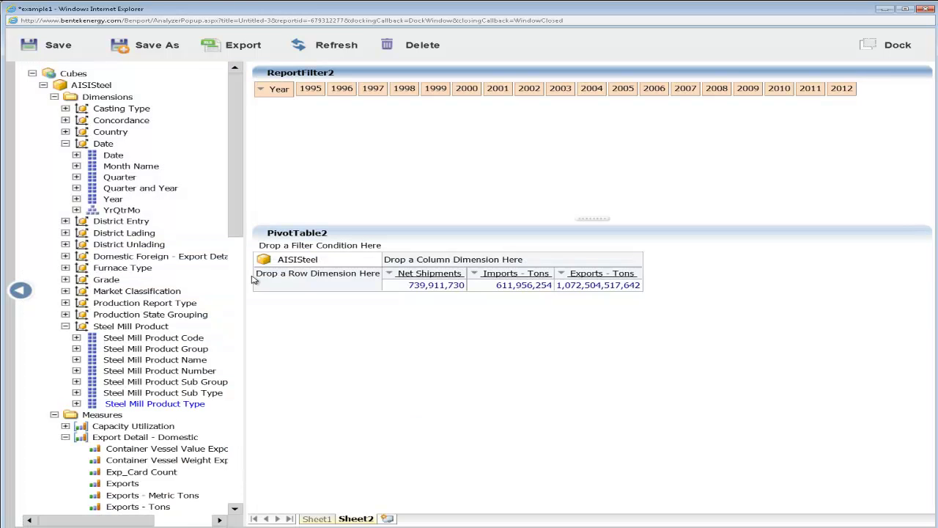
left_click(844, 90)
left_click(811, 90)
left_click(781, 90)
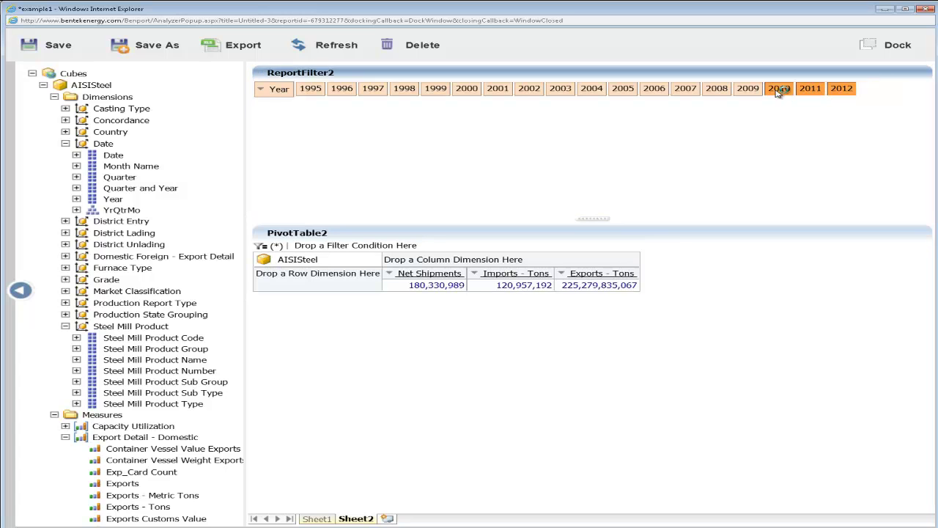
left_click(750, 89)
left_click(717, 90)
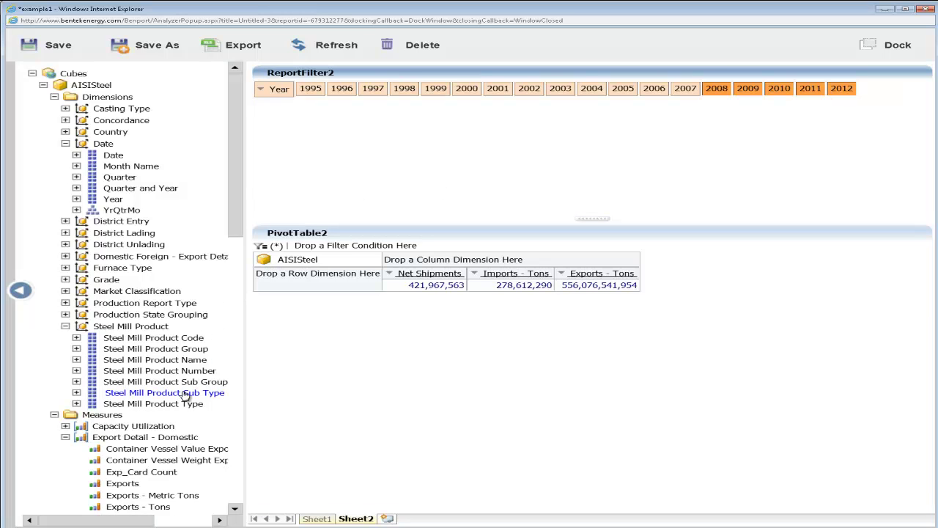
Step: Add Steel Mill Product Type to the report filter and include all descendants of All as its members
left_click_drag(157, 408, 277, 167)
left_click(262, 119)
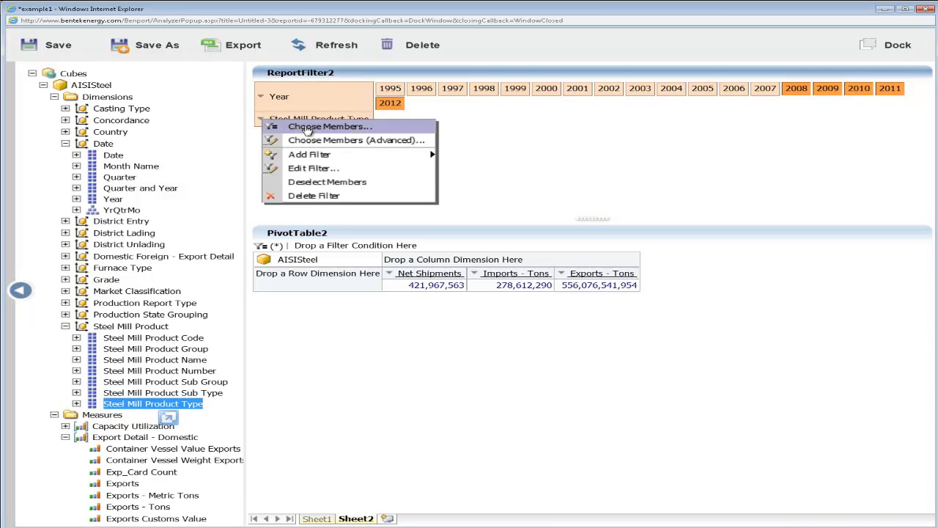
left_click(330, 127)
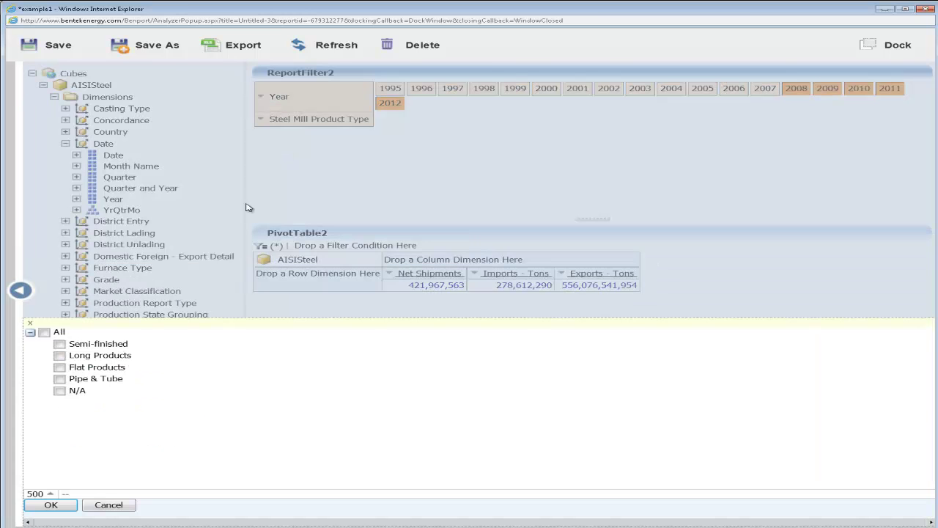
right_click(64, 334)
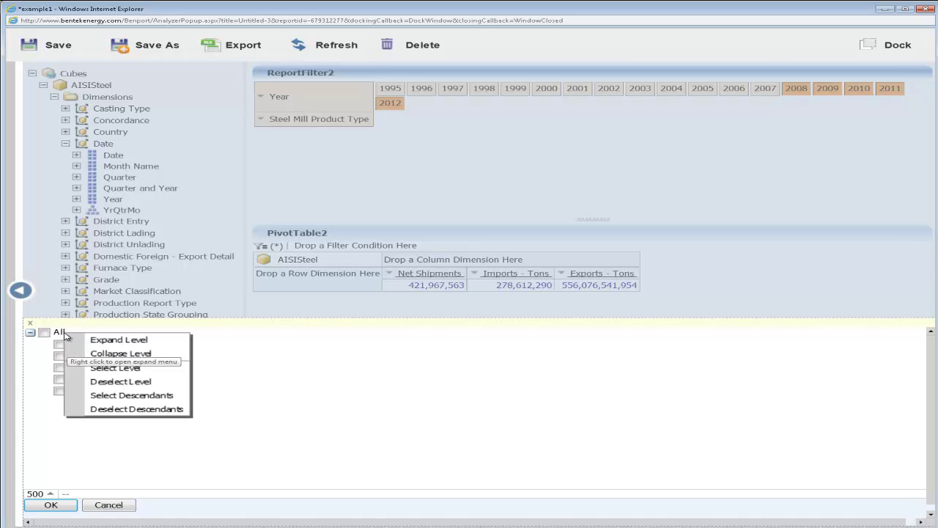
left_click(101, 394)
left_click(50, 506)
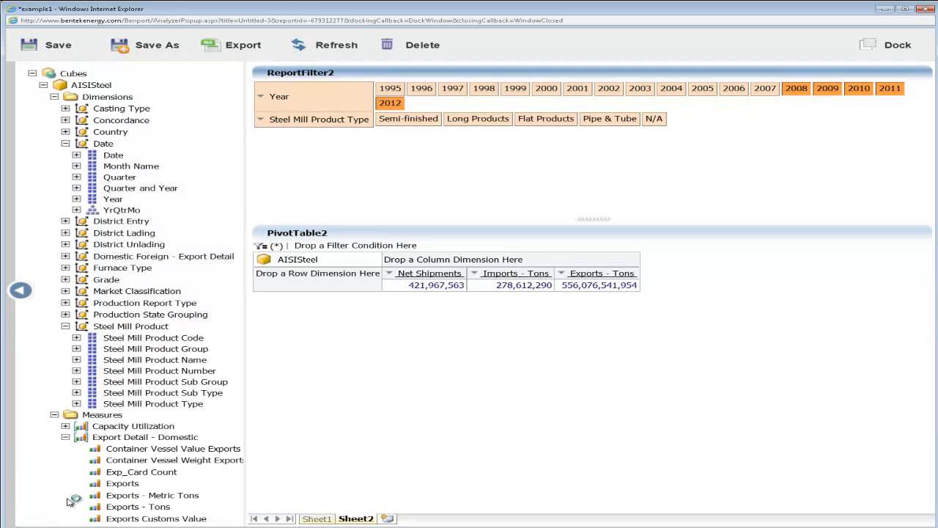
Step: Filter the pivot table by Semi-finished, switch to Flat Products for comparison, and return to Semi-finished
left_click(402, 123)
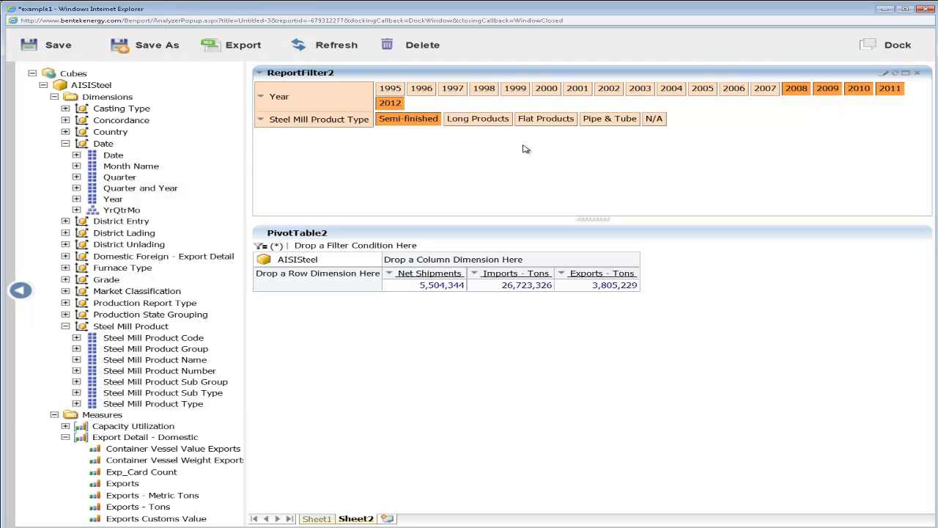
left_click(543, 120)
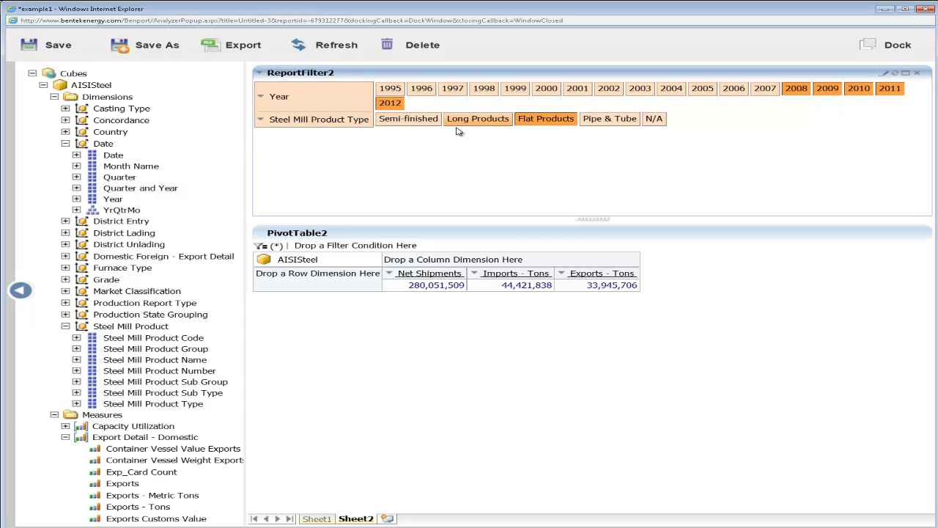
left_click(420, 123)
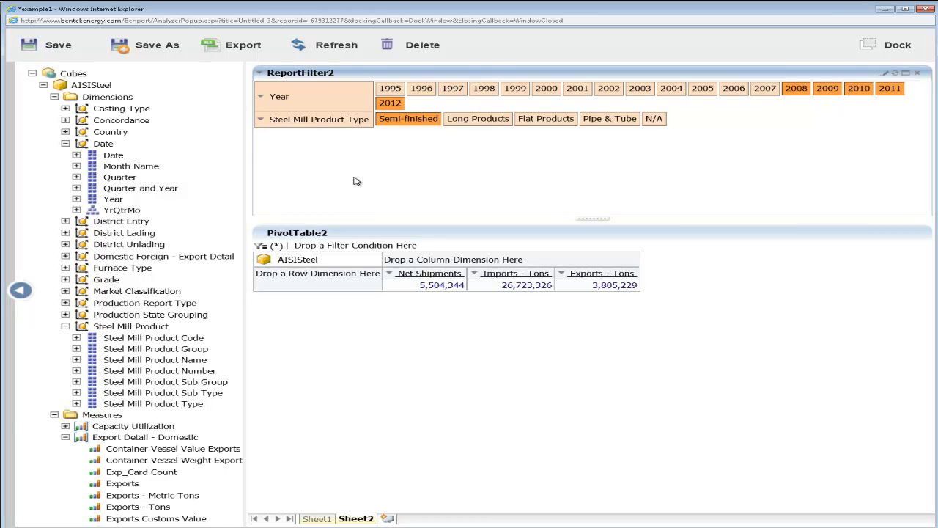
Step: Place Year on the pivot table's row axis and Steel Mill Product Type on its column axis
right_click(112, 204)
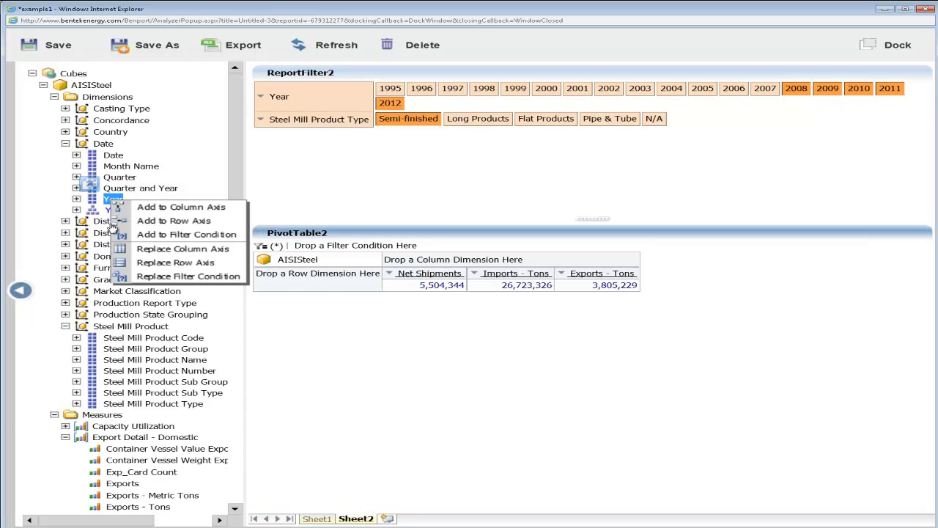
left_click(160, 221)
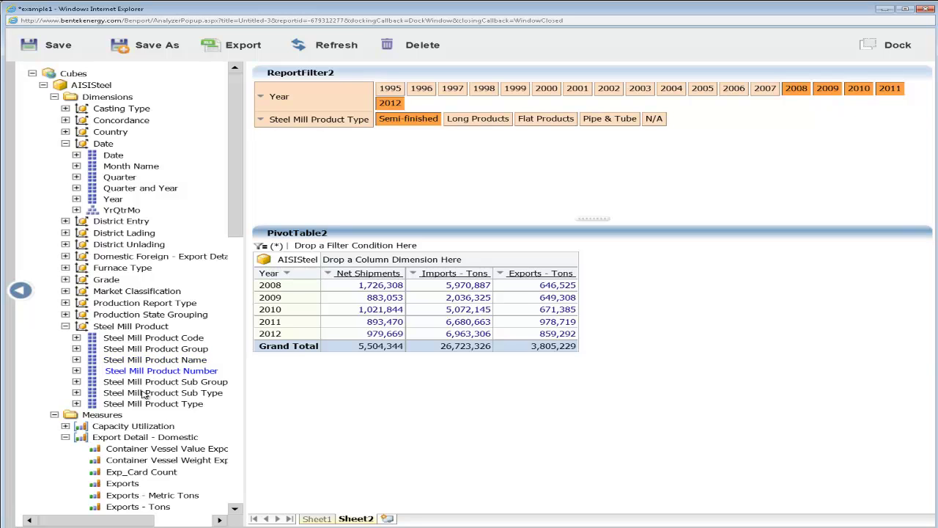
right_click(199, 404)
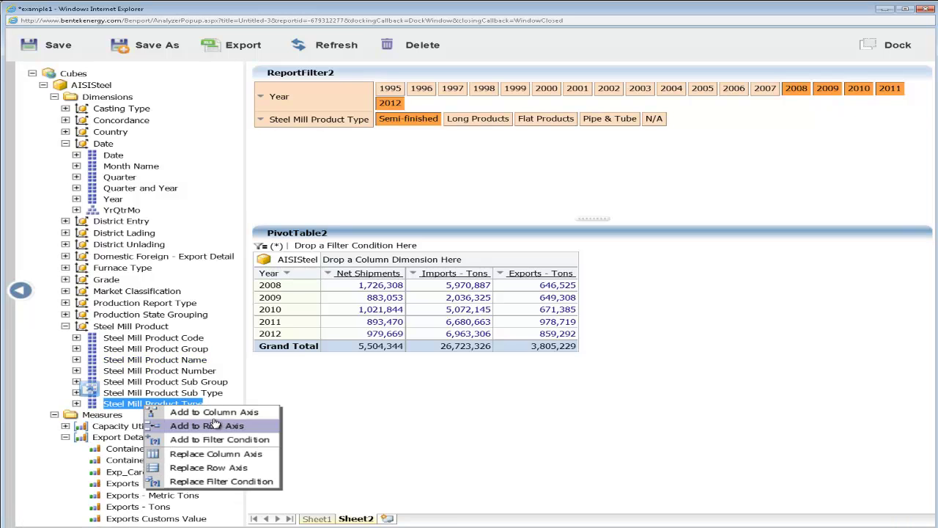
left_click(212, 413)
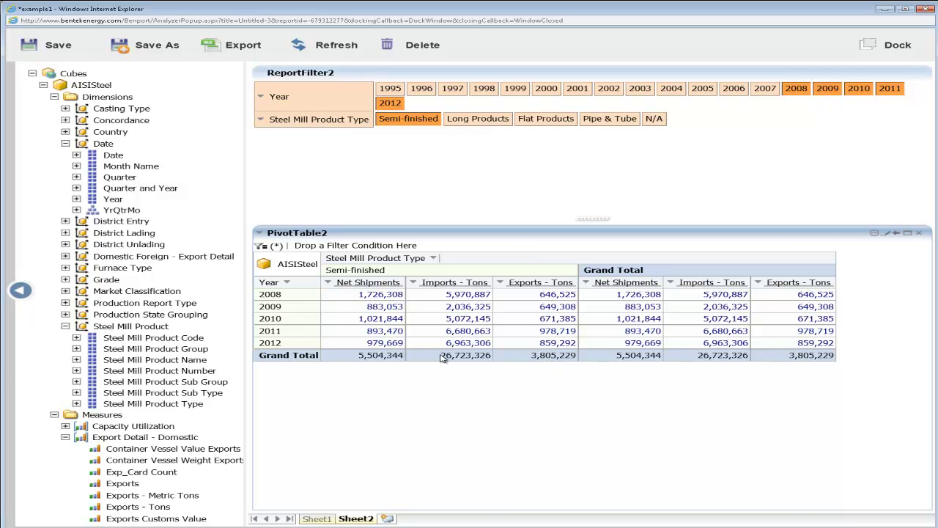
Step: Hide all row and column subtotals and grand totals in the pivot table
right_click(443, 320)
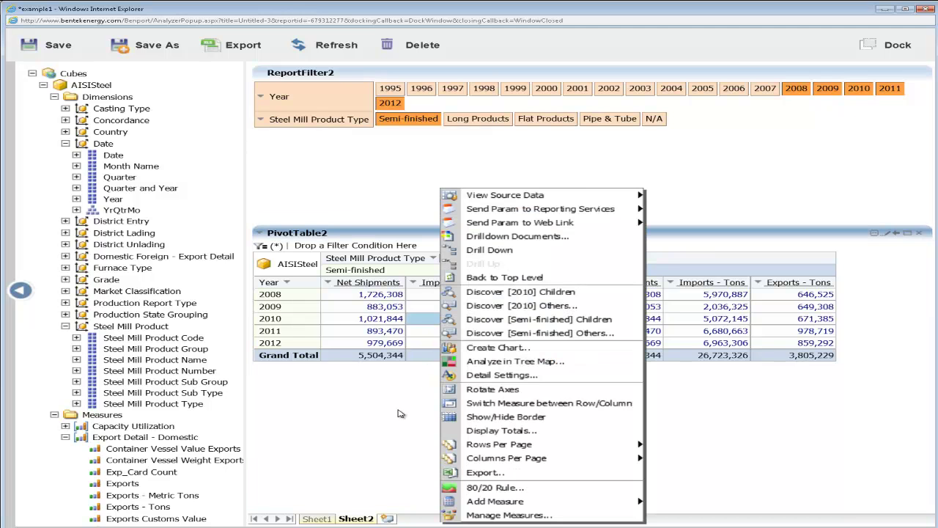
left_click(495, 432)
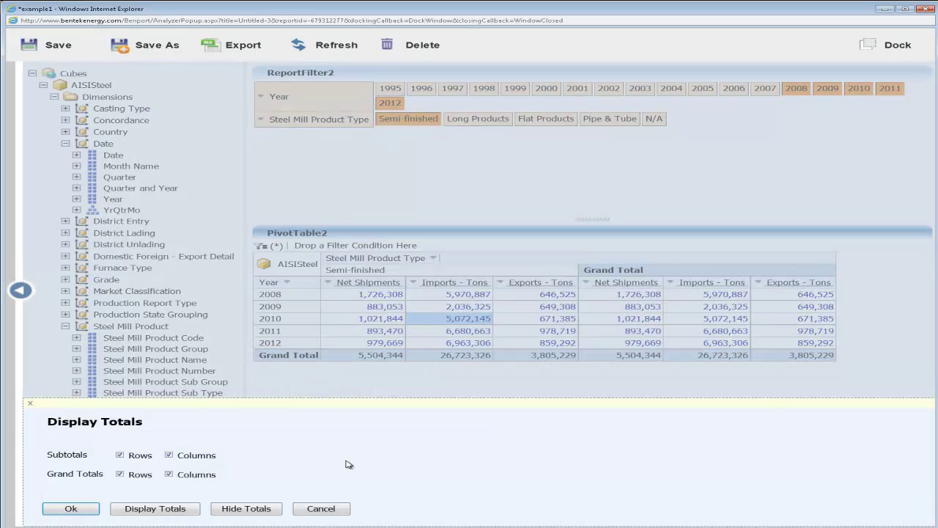
left_click(262, 505)
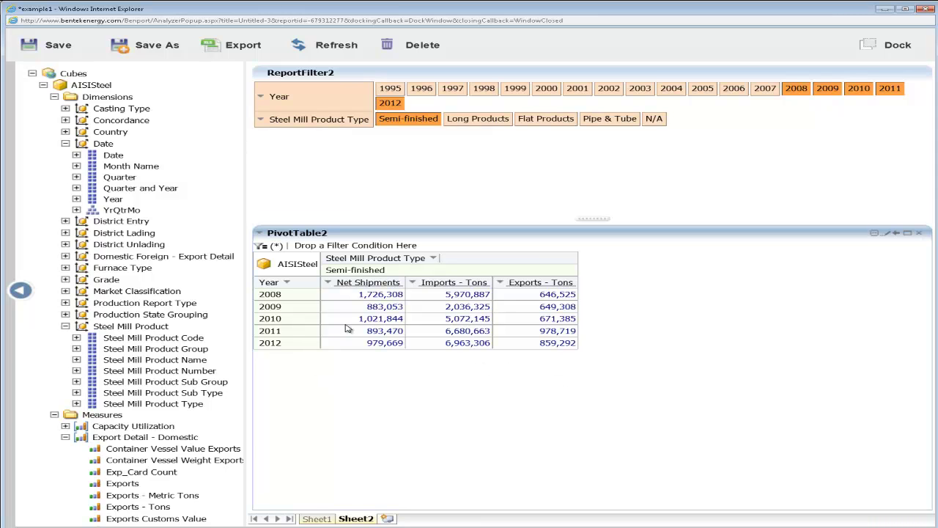
Step: Add a custom MDX expression measure to the pivot table with ADC as its measure name and display name
right_click(373, 325)
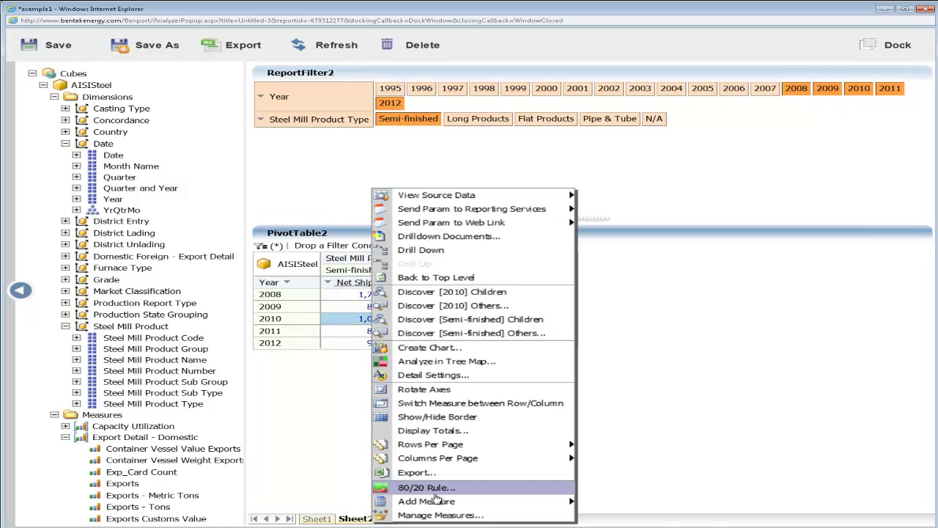
mouse_move(440, 501)
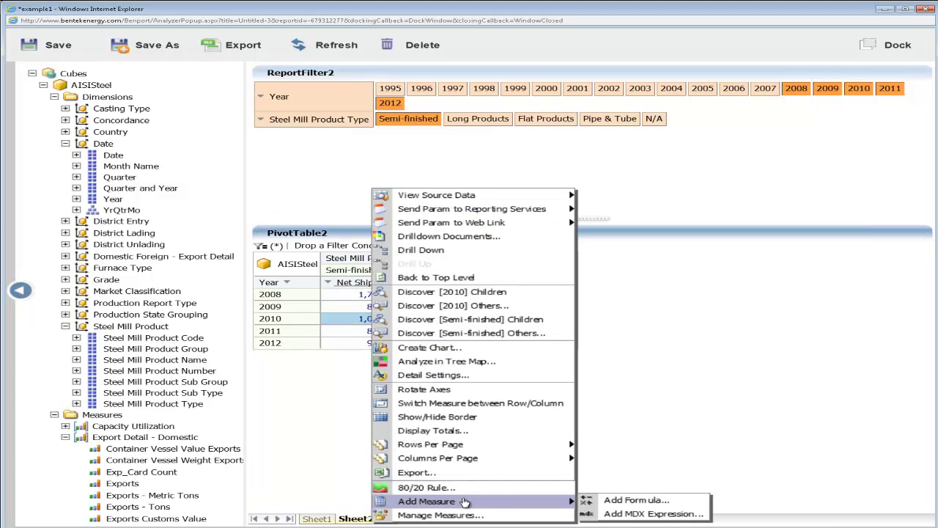
left_click(641, 515)
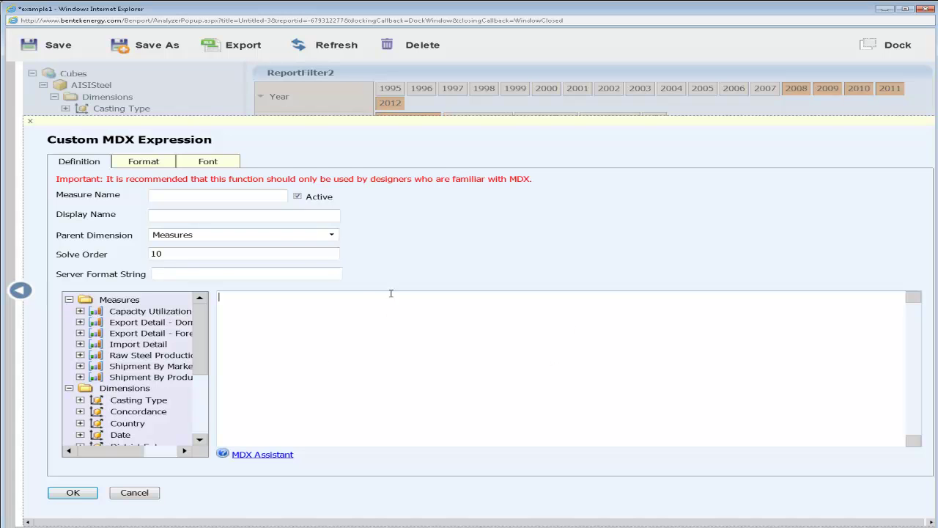
left_click(248, 194)
left_click(235, 337)
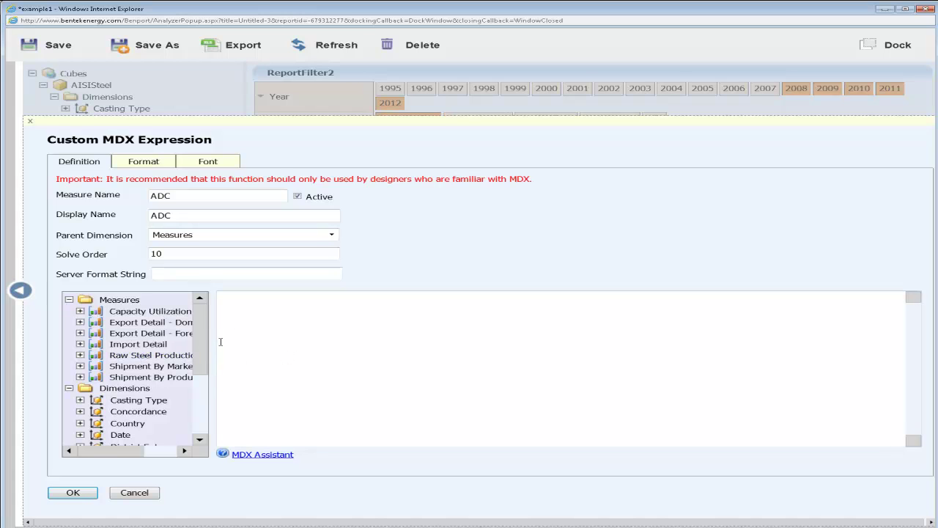
Step: Begin the ADC expression with the Imports - Tons measure from Import Detail, followed by a plus sign
left_click(80, 346)
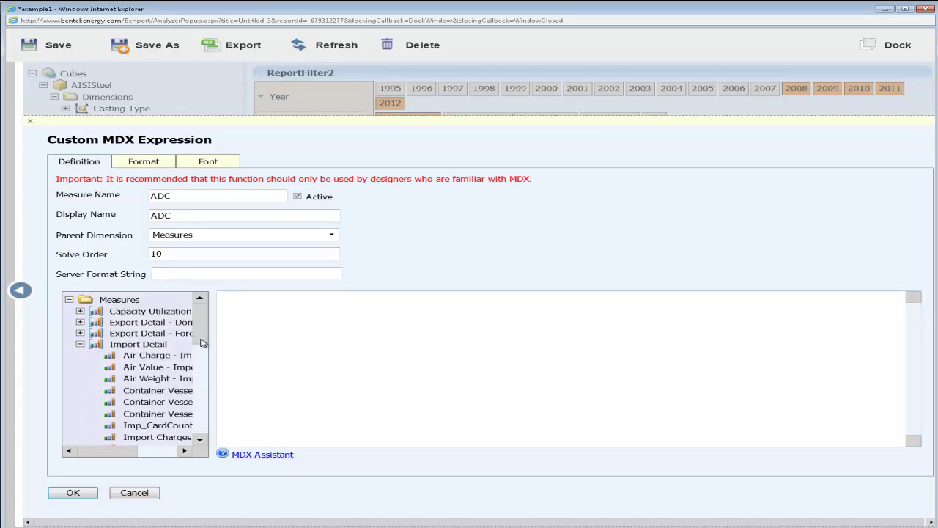
scroll(197, 350, "down", 1)
left_click_drag(109, 460, 124, 462)
scroll(202, 341, "down", 1)
scroll(202, 342, "down", 1)
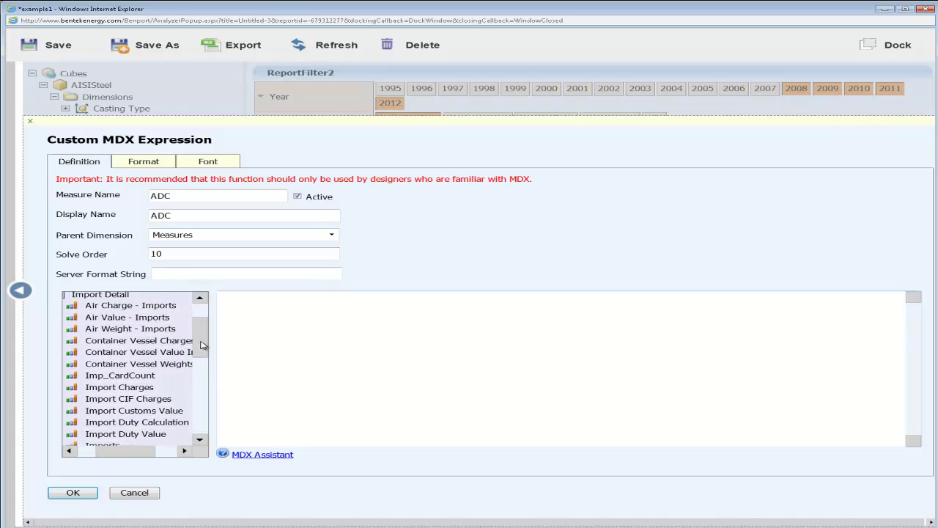
scroll(201, 341, "down", 3)
left_click_drag(143, 416, 436, 308)
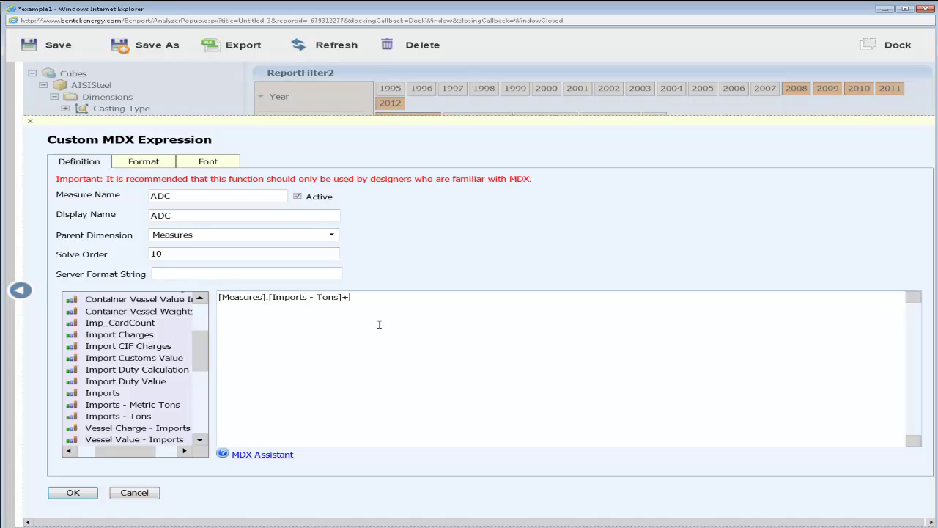
Step: Append the Net Shipments measure from Shipment By Product to the ADC expression, followed by a minus sign
scroll(201, 361, "down", 7)
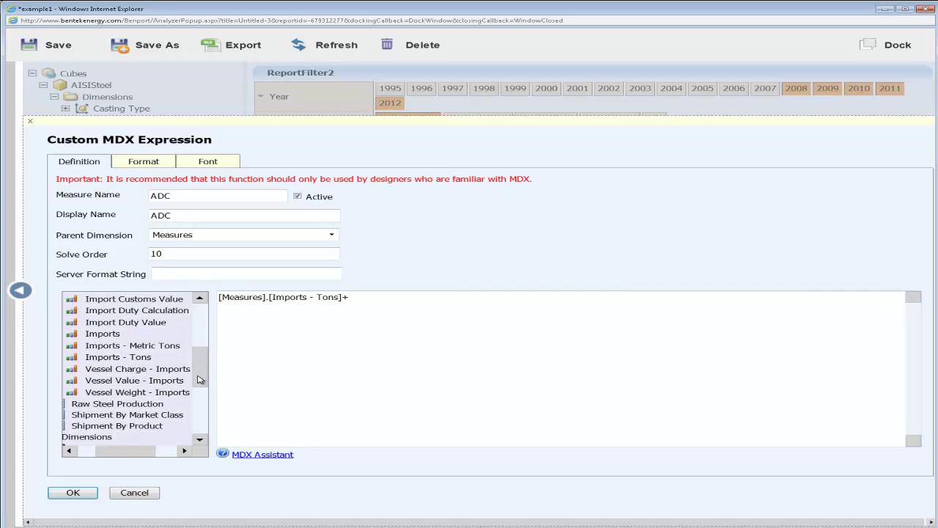
left_click_drag(147, 457, 121, 458)
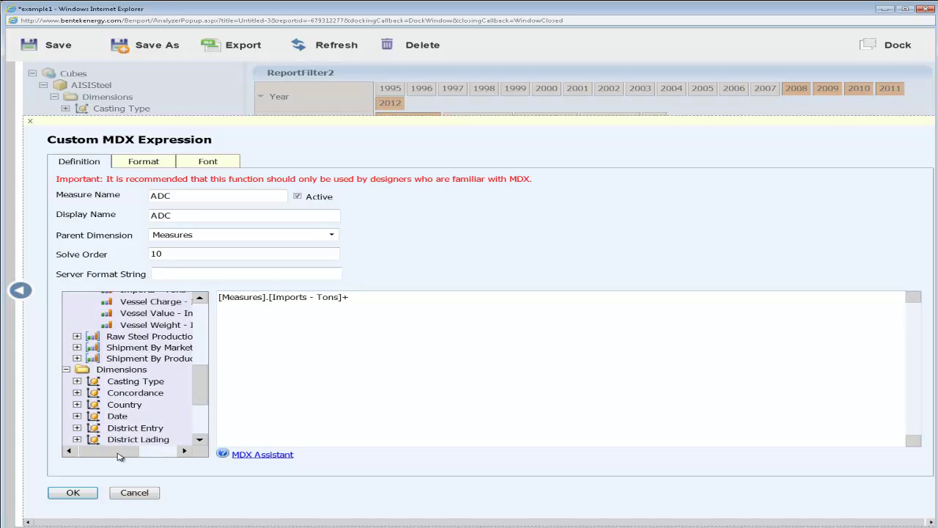
left_click(80, 359)
scroll(176, 388, "down", 4)
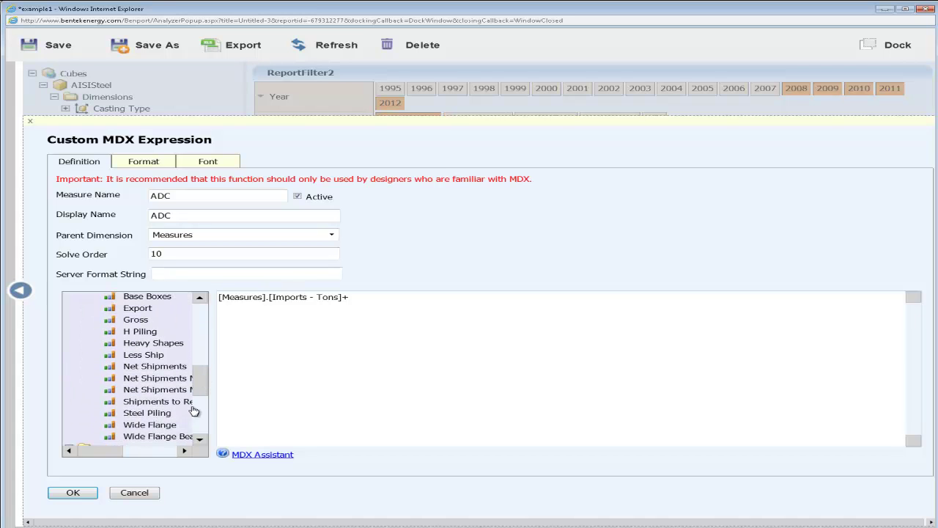
scroll(184, 450, "right", 3)
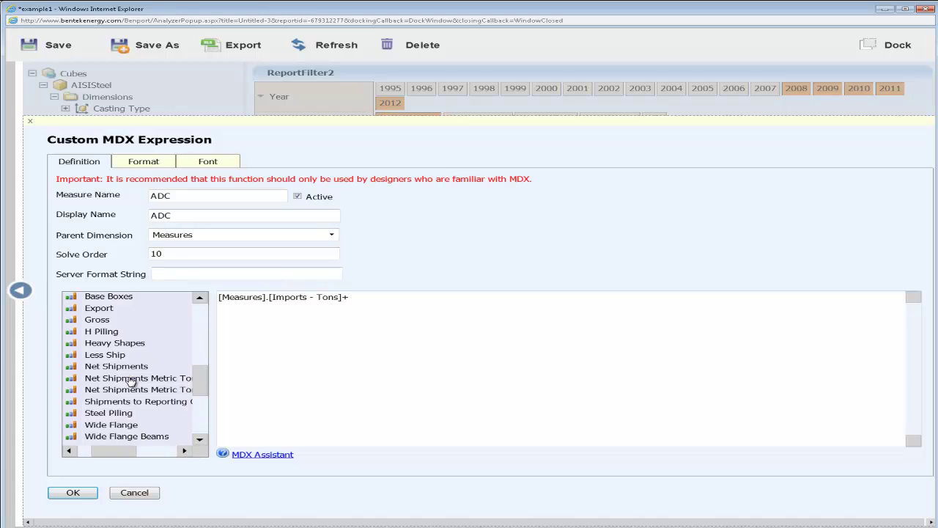
left_click_drag(117, 366, 437, 329)
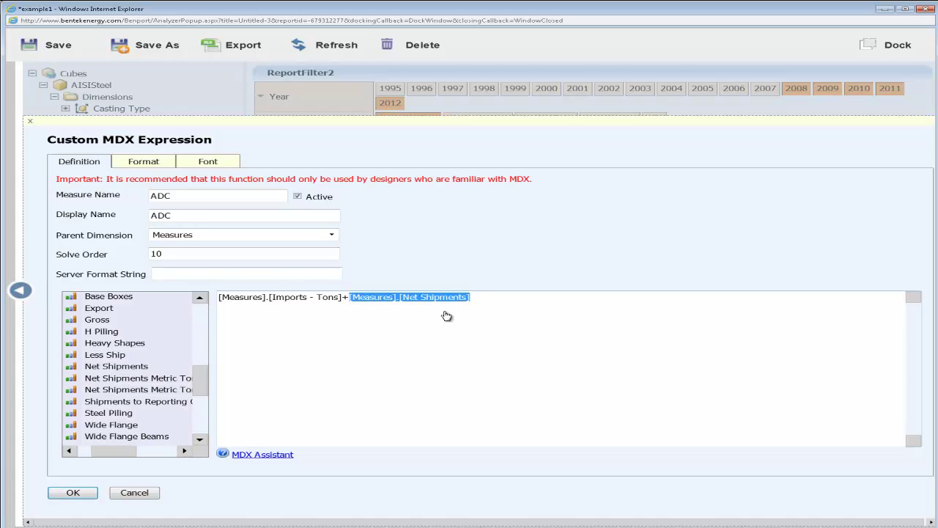
left_click(490, 299)
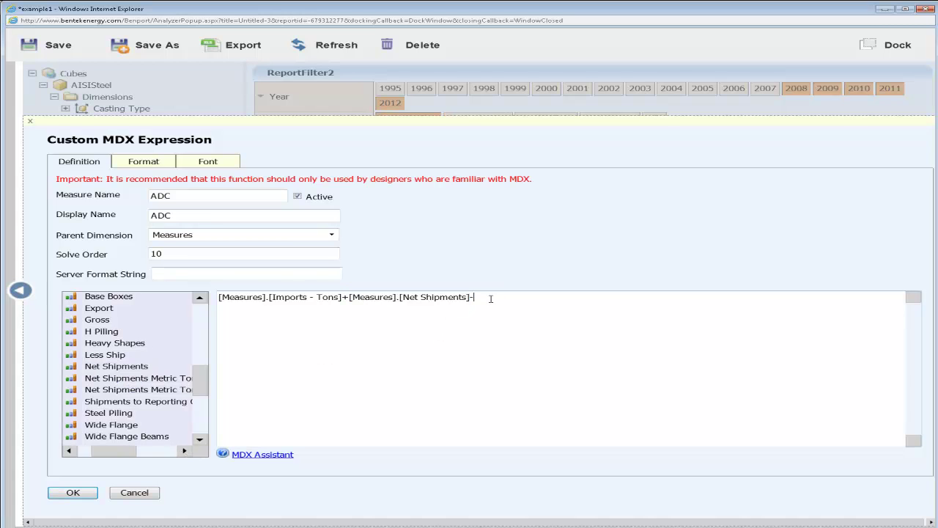
Step: Complete the ADC expression with the Exports - Tons measure from Export Detail - Domestic and add the measure to the pivot table
left_click_drag(204, 382, 203, 321)
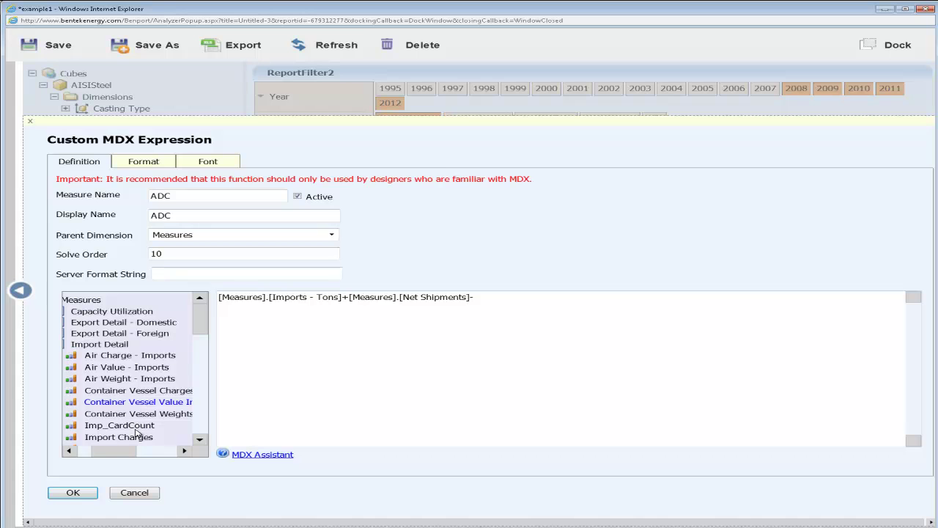
left_click_drag(115, 451, 105, 451)
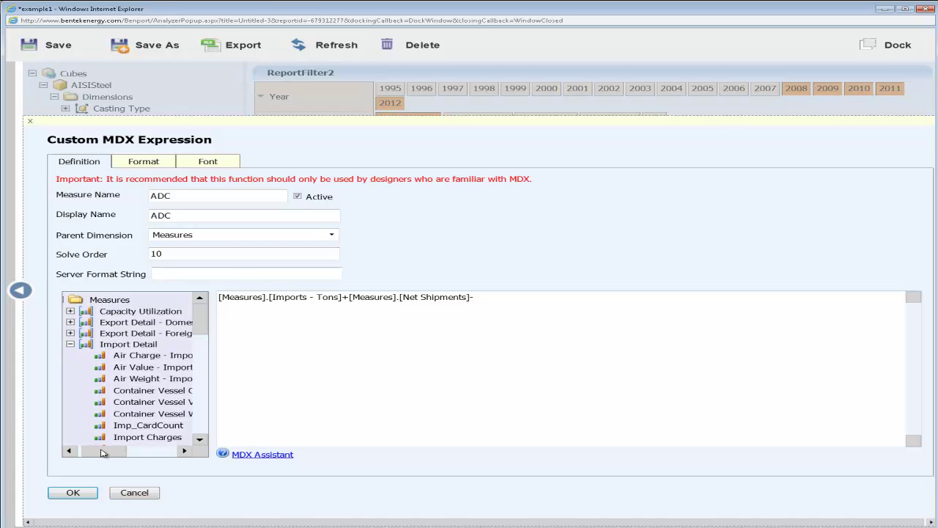
left_click(71, 324)
scroll(188, 336, "down", 2)
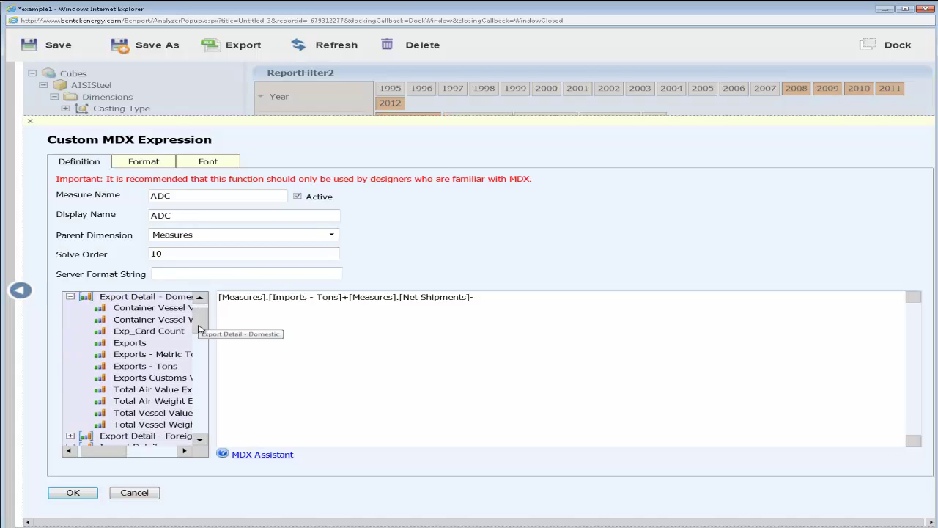
left_click_drag(146, 360, 592, 311)
left_click(600, 303)
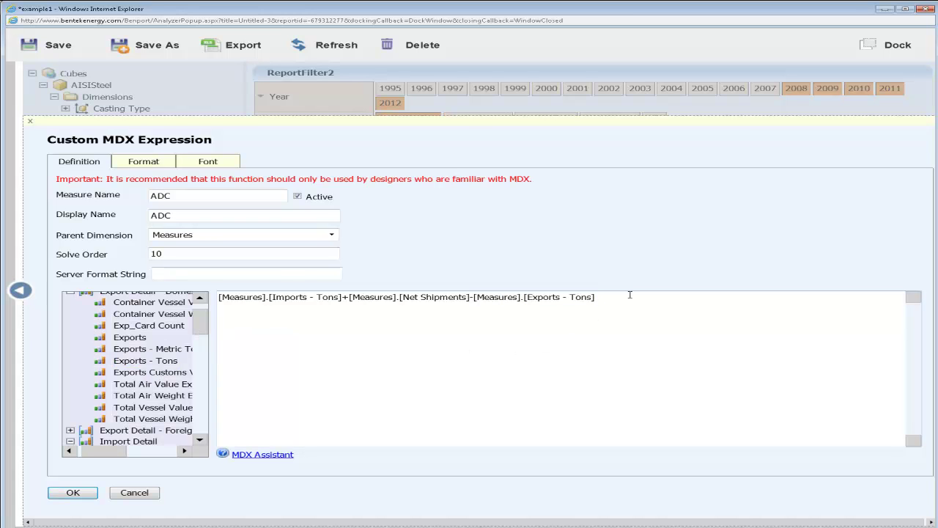
left_click(72, 492)
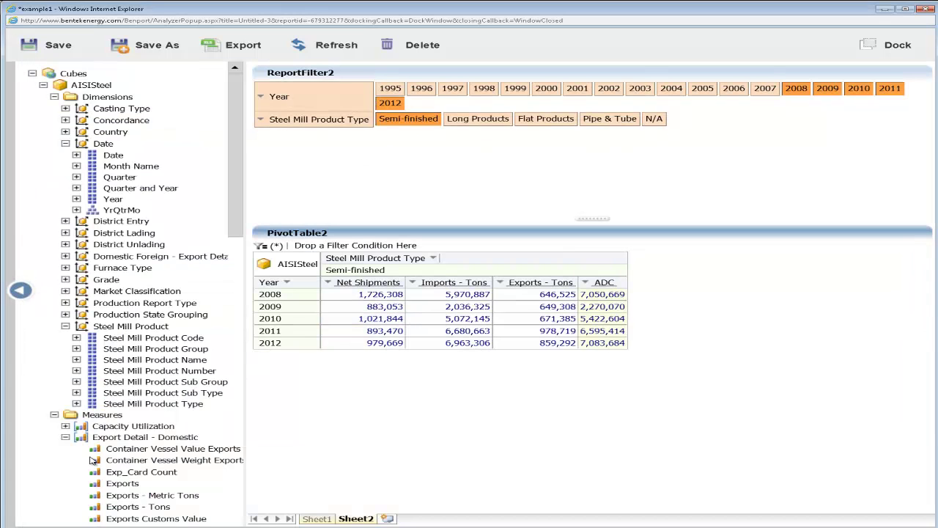
left_click(620, 319)
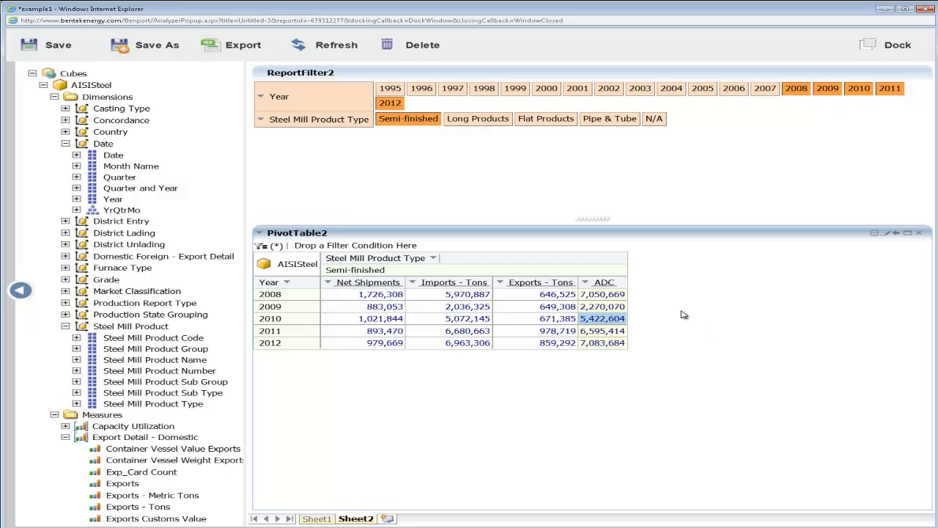
Step: Create a column chart from the pivot table on Sheet2 and arrange it, enlarged, beside the table below the report filter
right_click(448, 320)
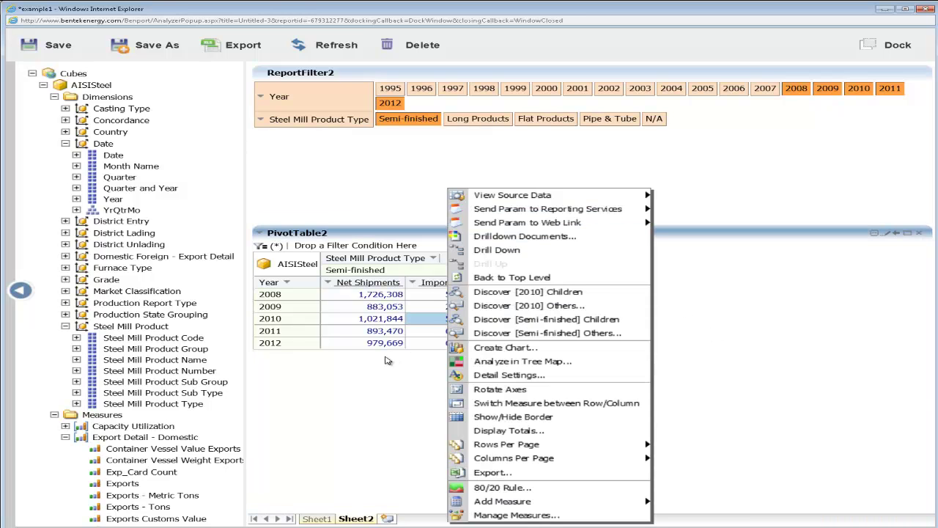
left_click(494, 355)
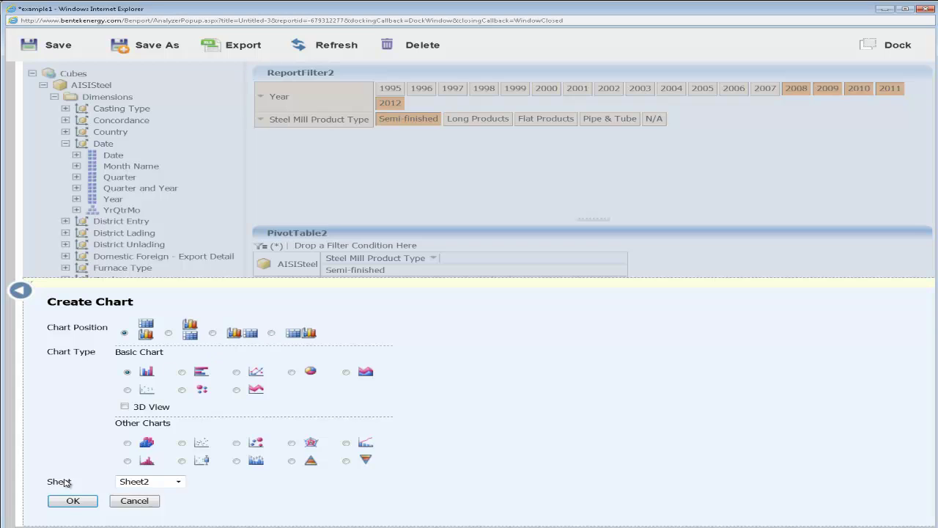
left_click(65, 498)
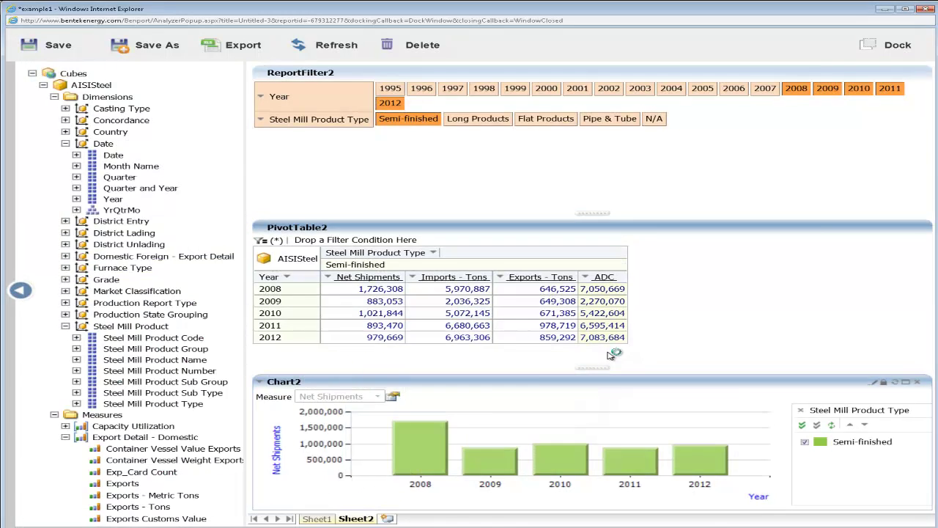
left_click_drag(594, 292, 563, 146)
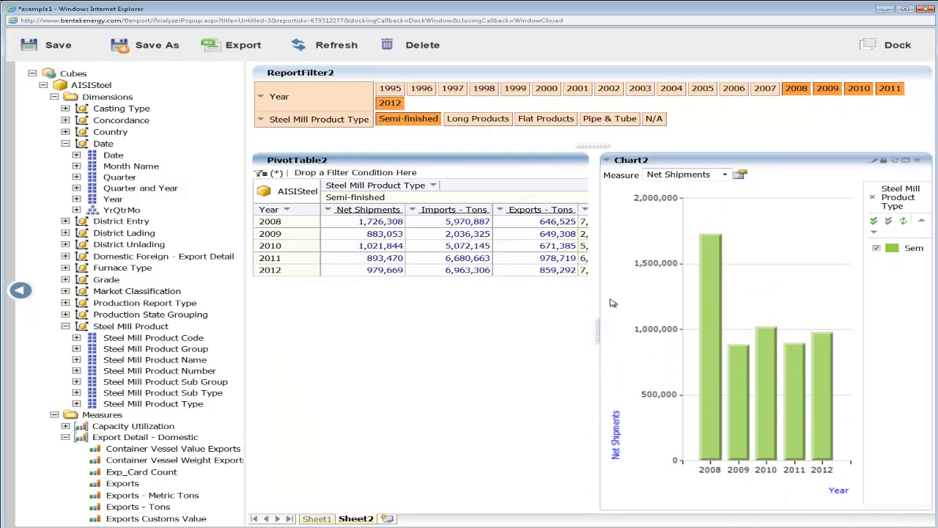
left_click_drag(601, 335, 422, 341)
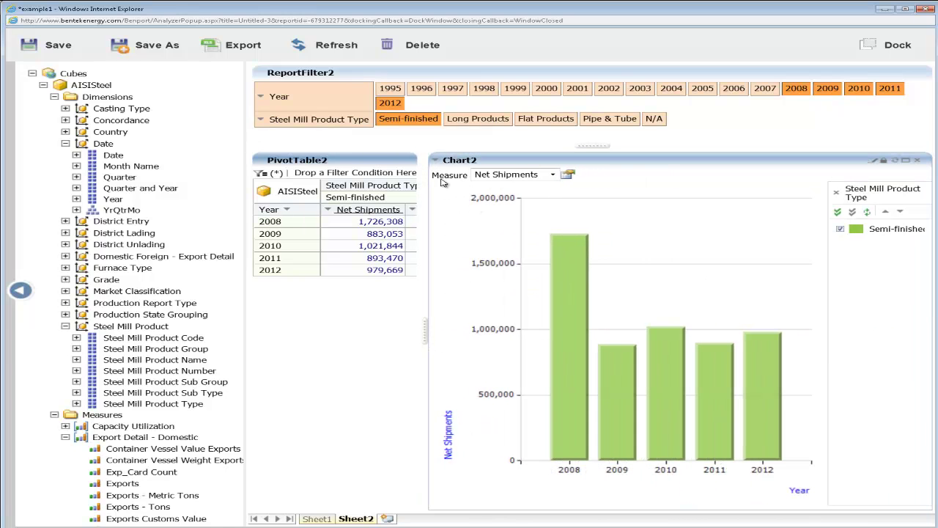
Step: Add the ADC measure to the chart alongside Net Shipments, grouped by measure, and slightly widen the chart pane
left_click(522, 176)
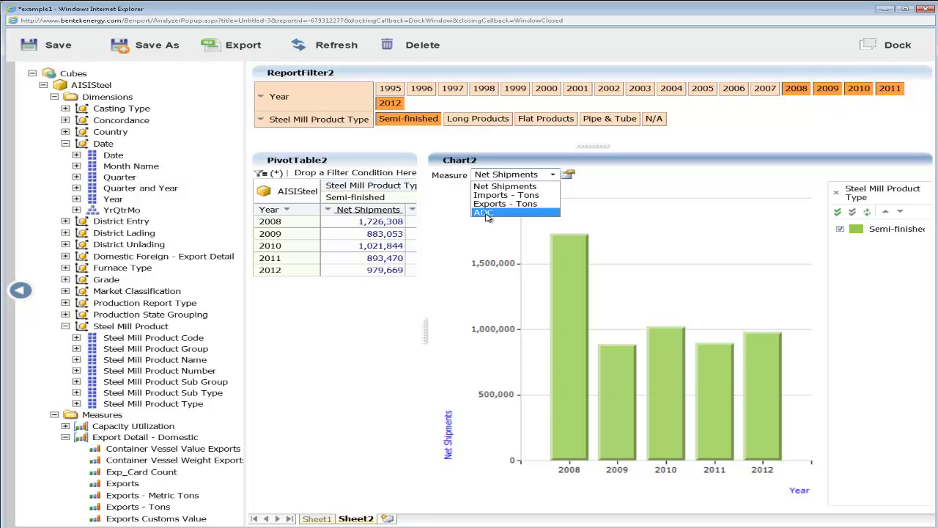
left_click(485, 247)
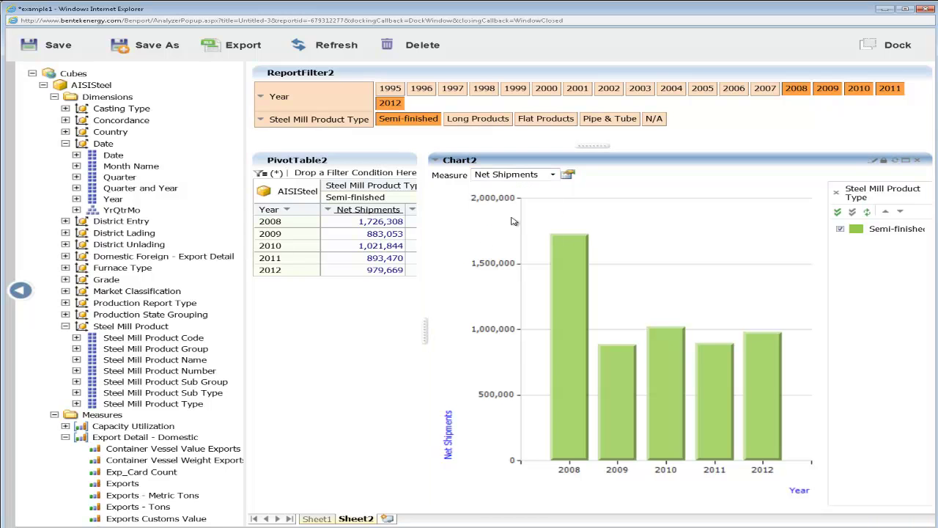
left_click(569, 176)
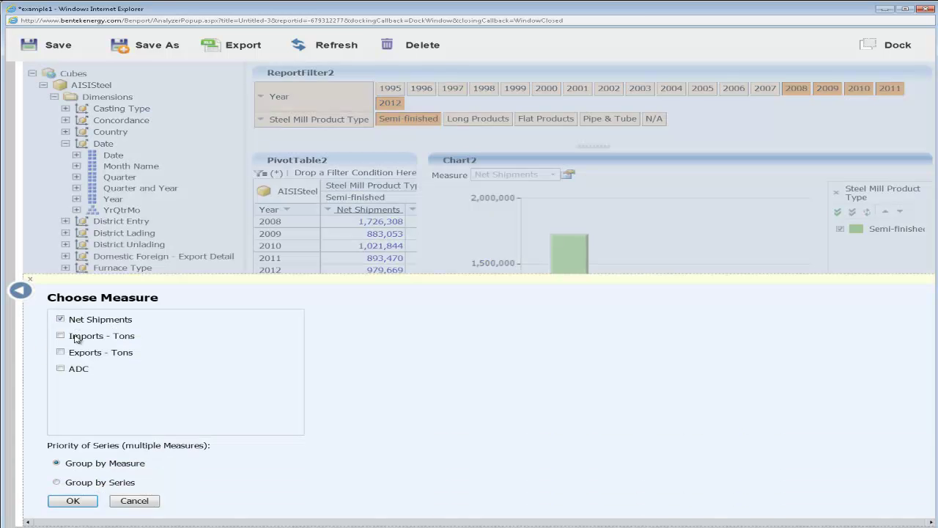
left_click(61, 370)
left_click(73, 500)
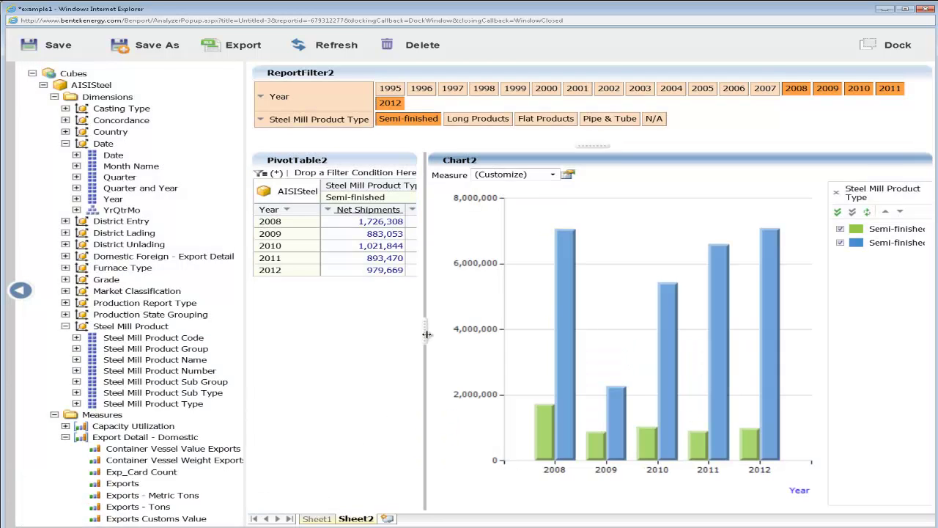
left_click_drag(427, 334, 415, 334)
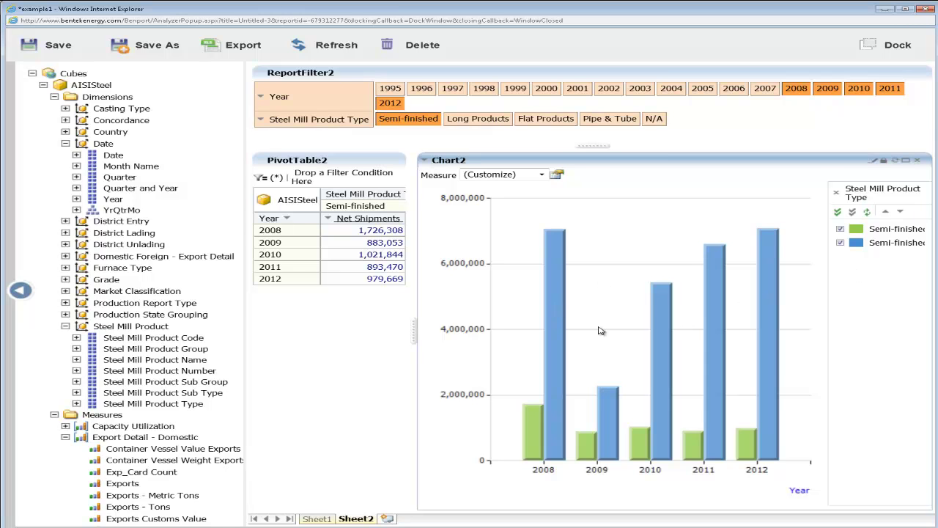
Step: Change the chart of Net Shipments and ADC to a stacked column chart
right_click(464, 303)
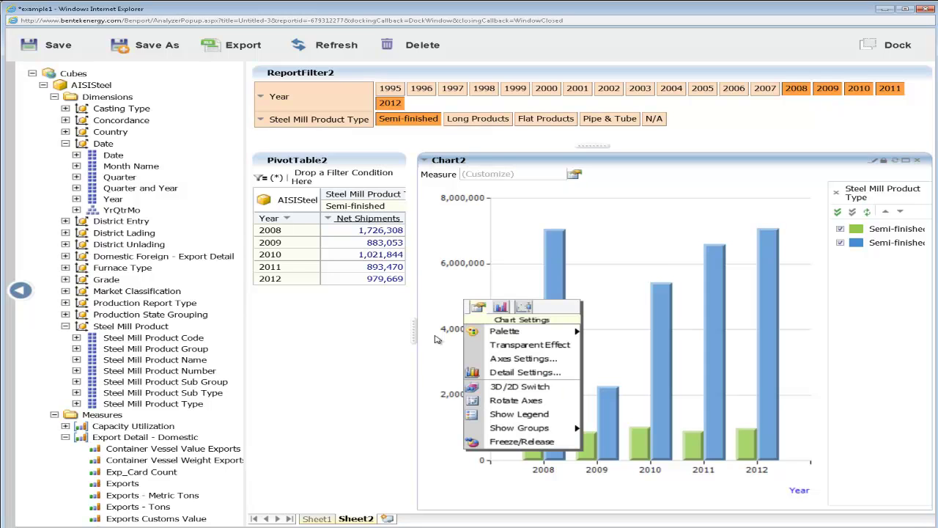
left_click(509, 307)
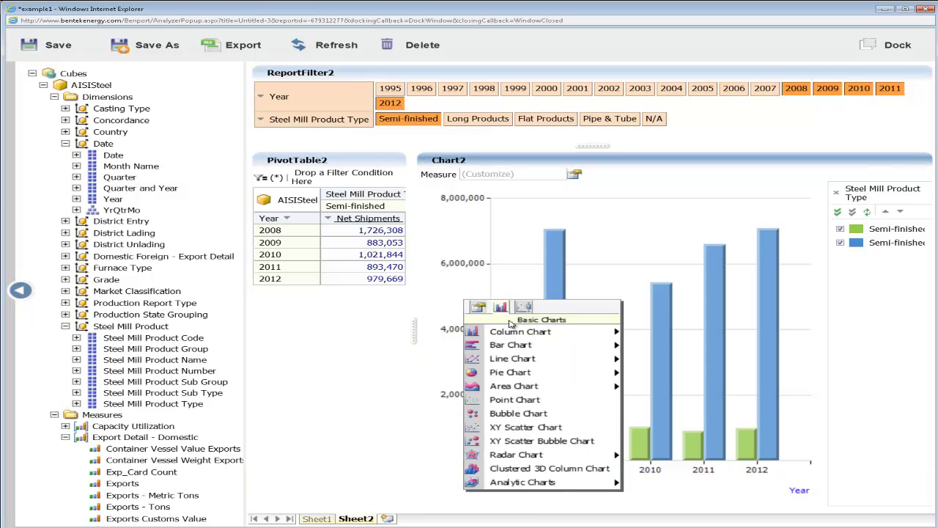
mouse_move(517, 336)
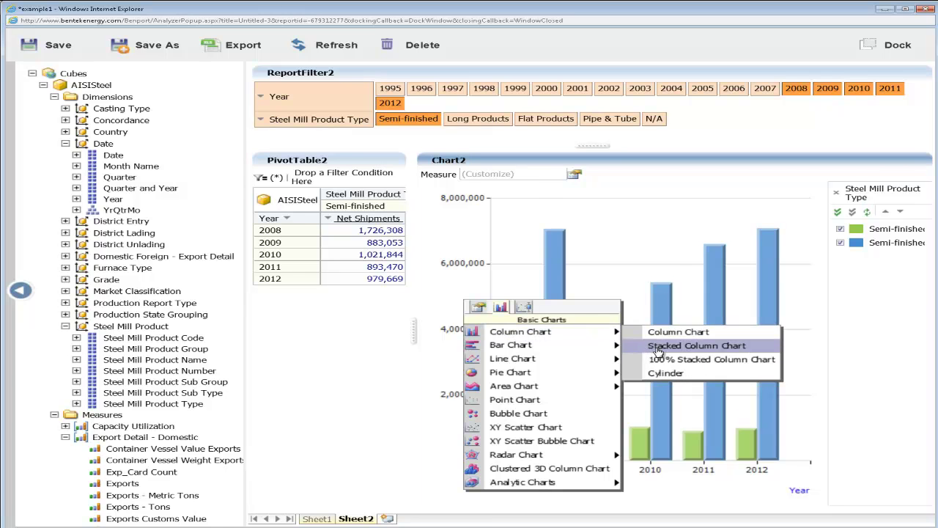
left_click(697, 346)
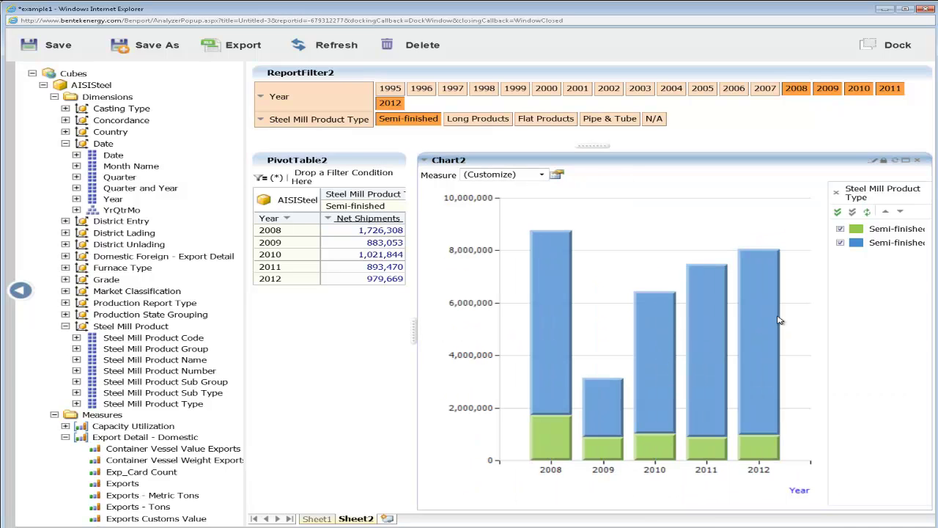
Step: Display the ADC series as a line plotted on the secondary Y axis, and save the report
left_click(856, 247)
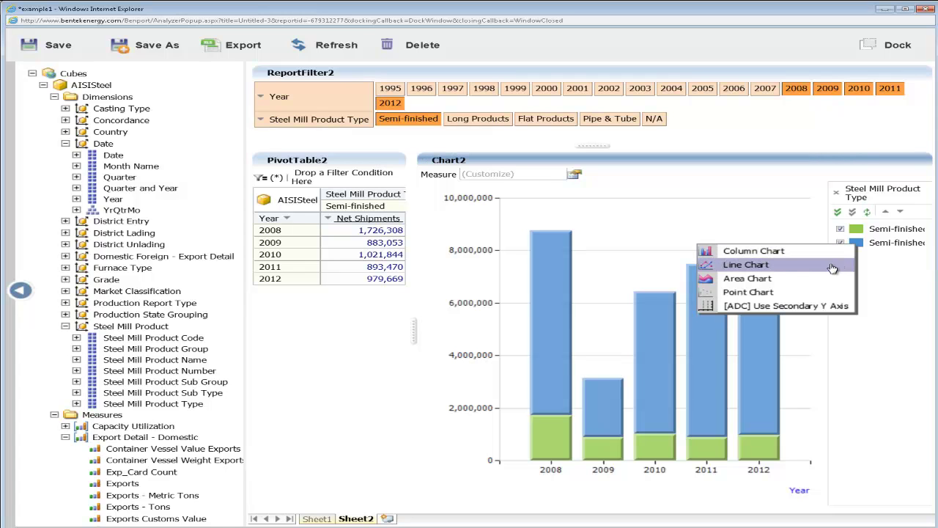
left_click(798, 271)
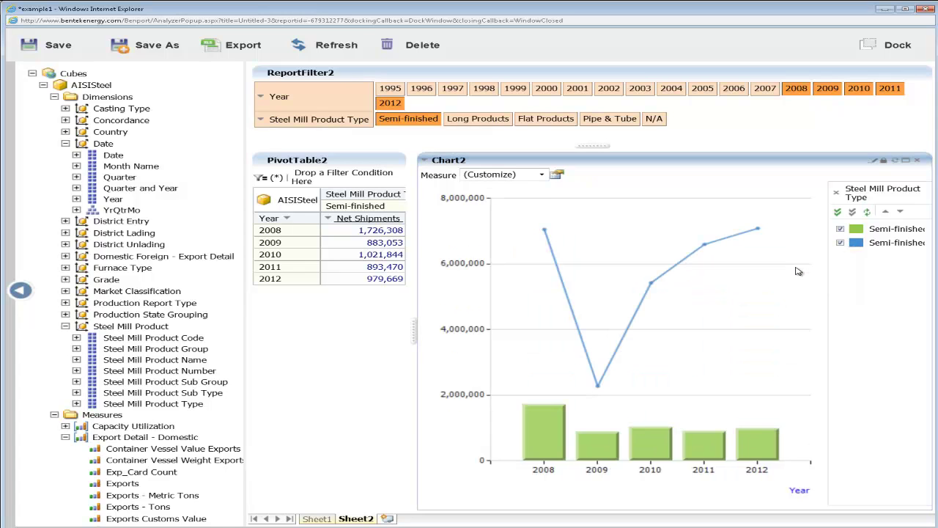
left_click(856, 242)
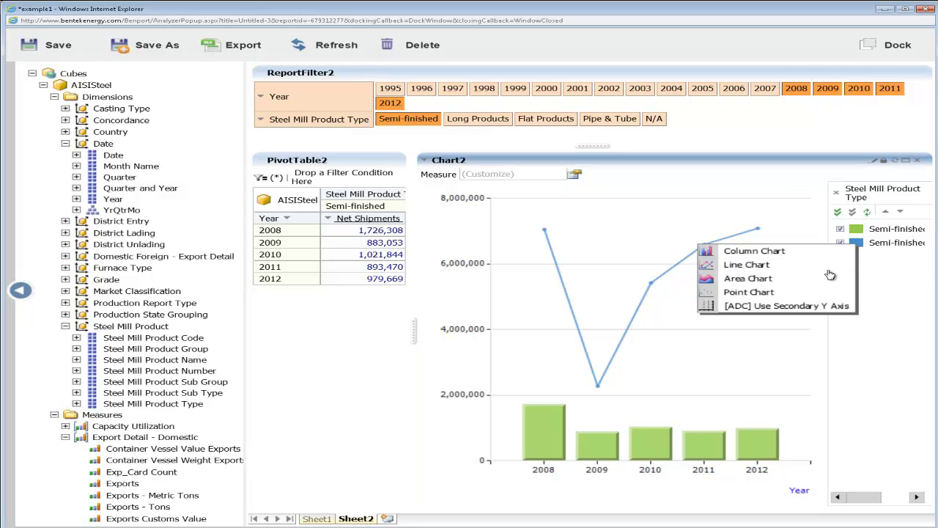
left_click(800, 308)
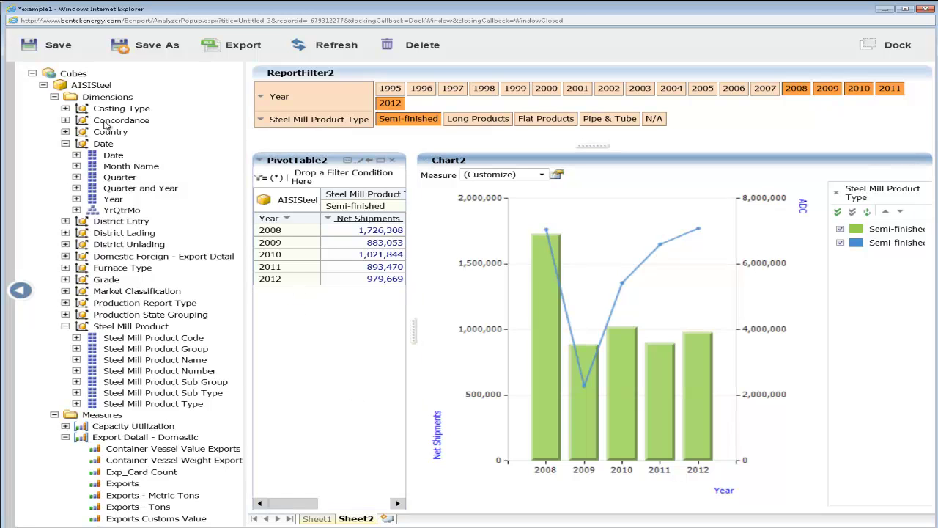
left_click(59, 47)
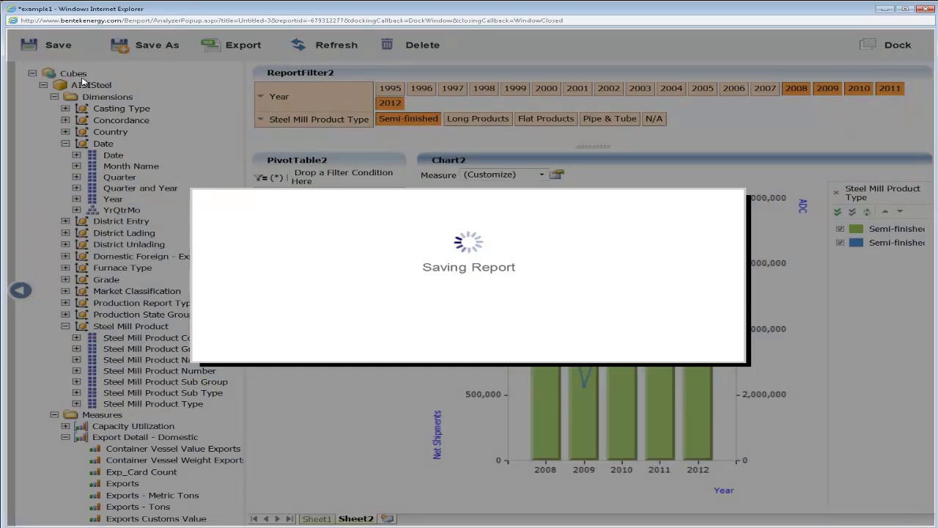